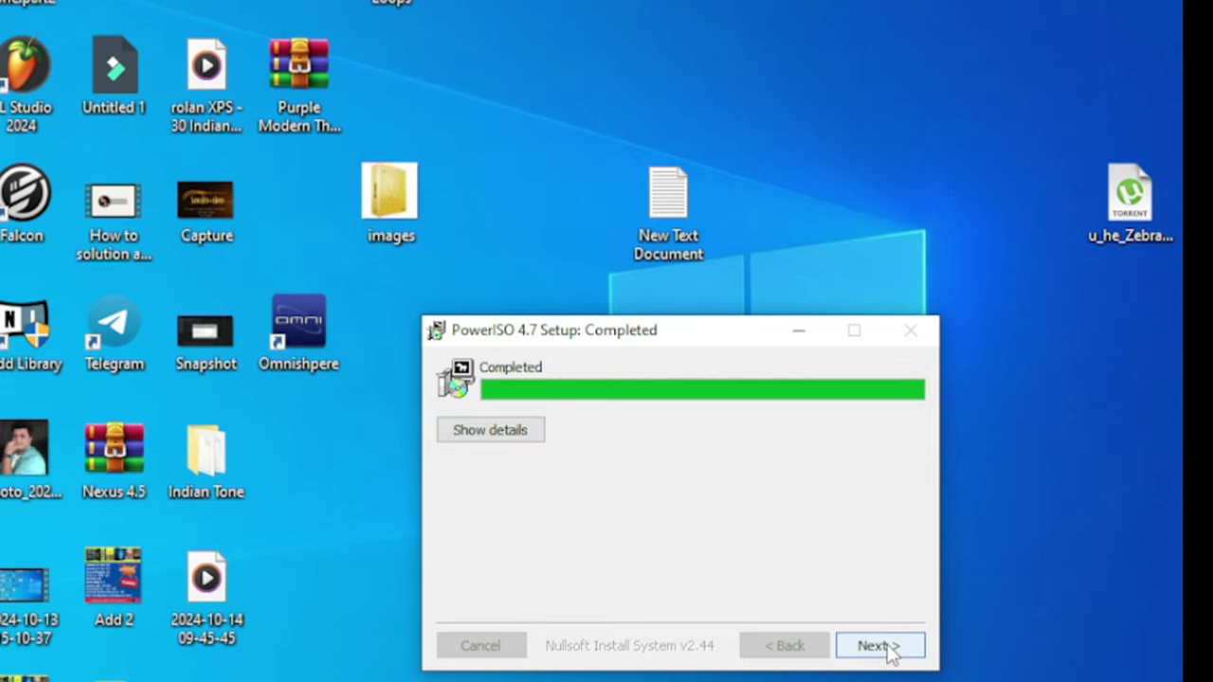
- Finish the PowerISO 4.7 setup with the offered file associations and drive options, and agree to reboot the computer
left_click(887, 648)
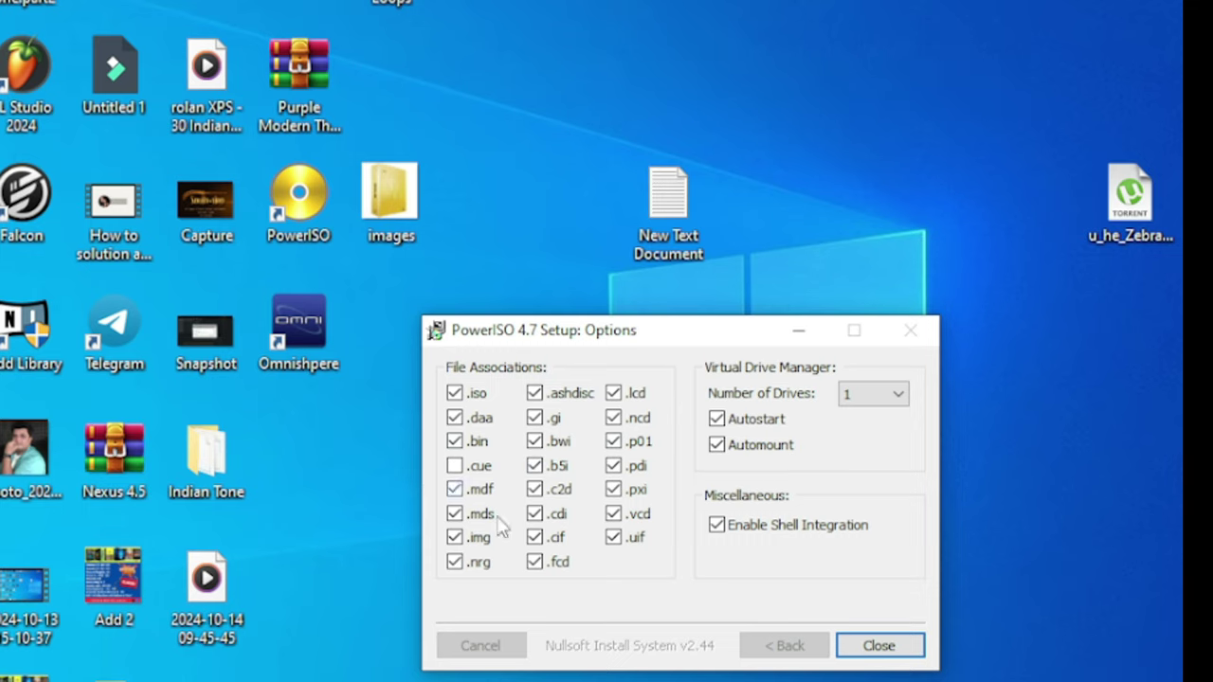
left_click(877, 644)
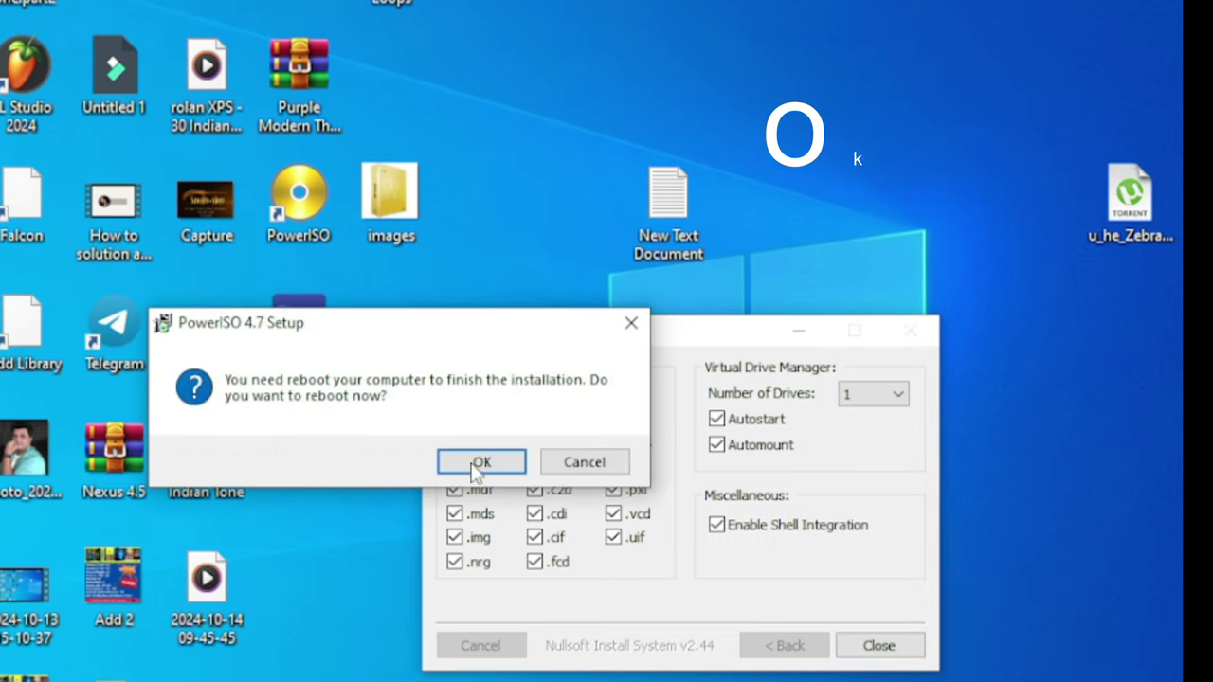
left_click(476, 460)
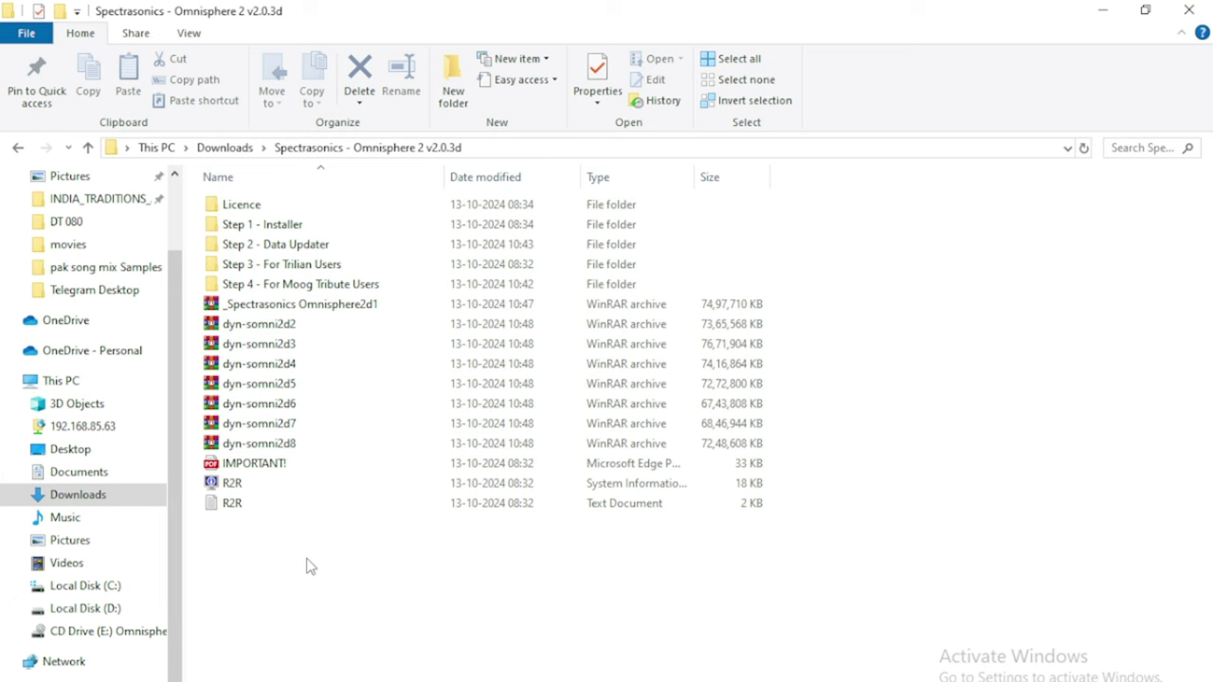
- Open the Windows folder inside Step 1 - Installer of the Omnisphere 2 download
left_click_drag(308, 540, 309, 188)
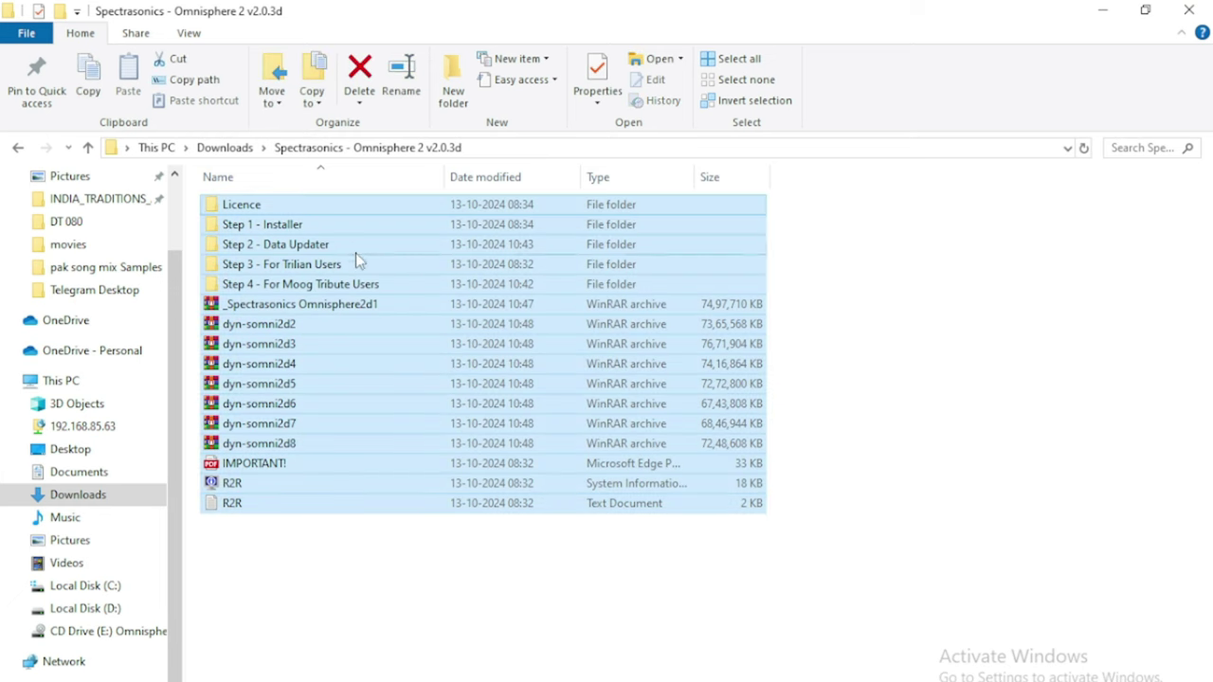
left_click(323, 586)
right_click(277, 226)
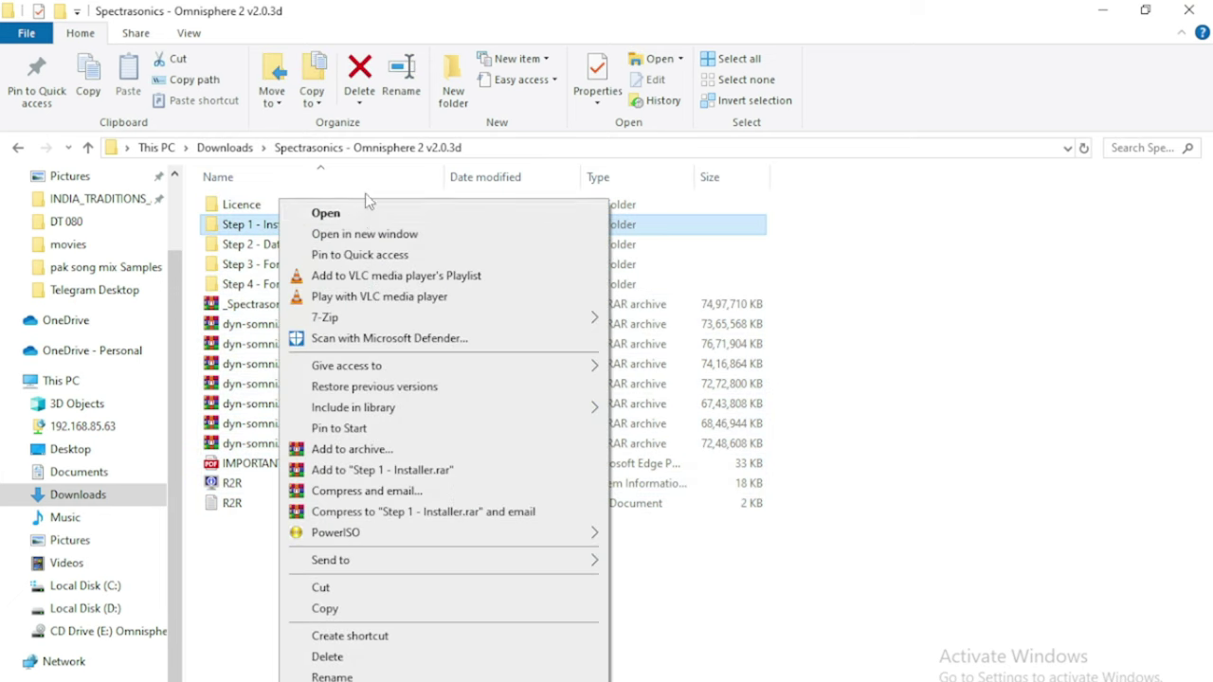
left_click(362, 218)
right_click(259, 228)
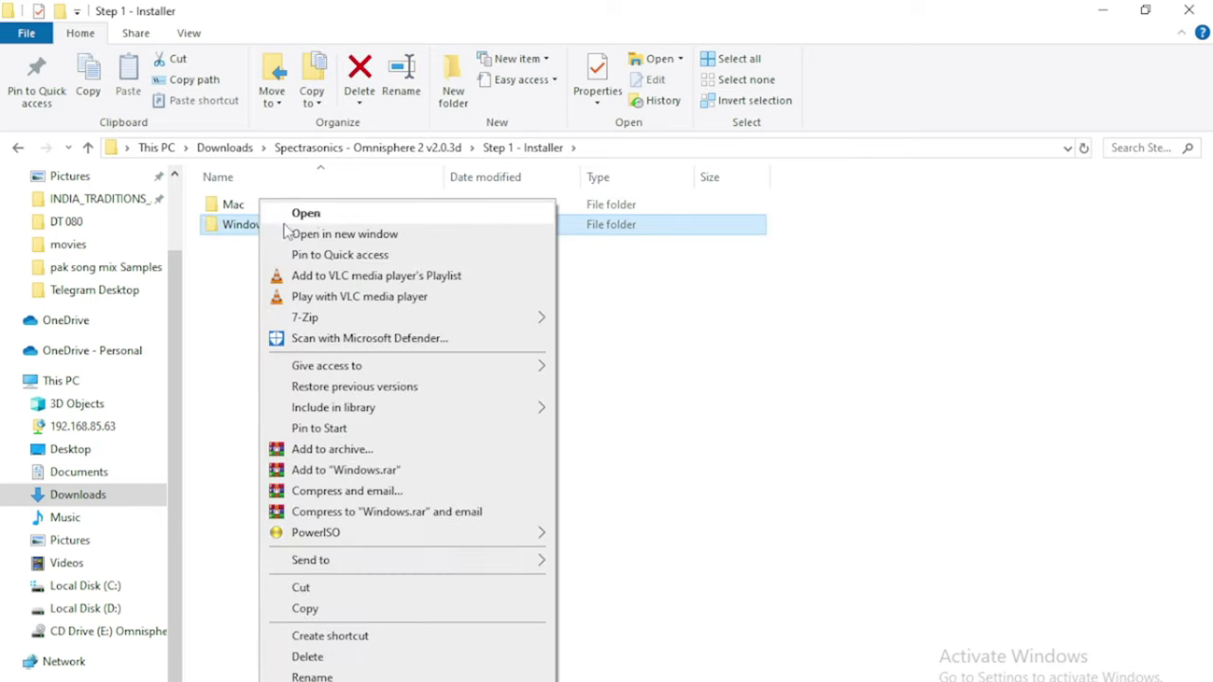
left_click(314, 218)
- Launch Omnisphere 2 Installer and allow it to make changes to the computer
double_click(305, 210)
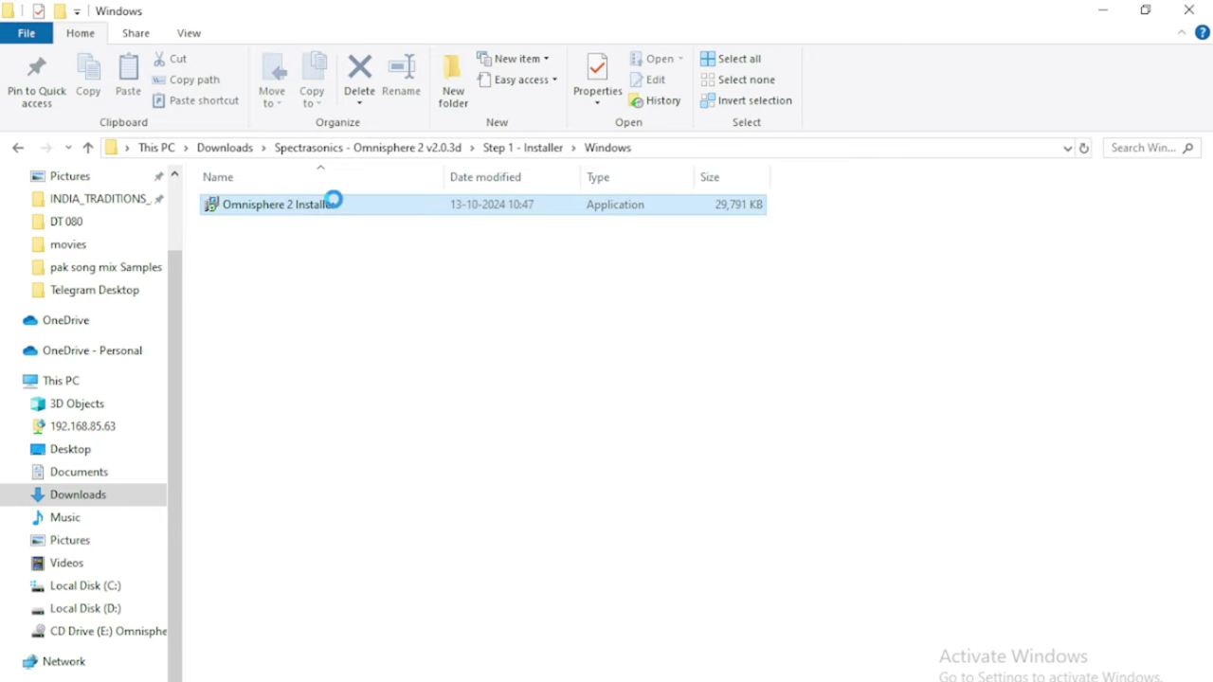
right_click(337, 203)
left_click(369, 236)
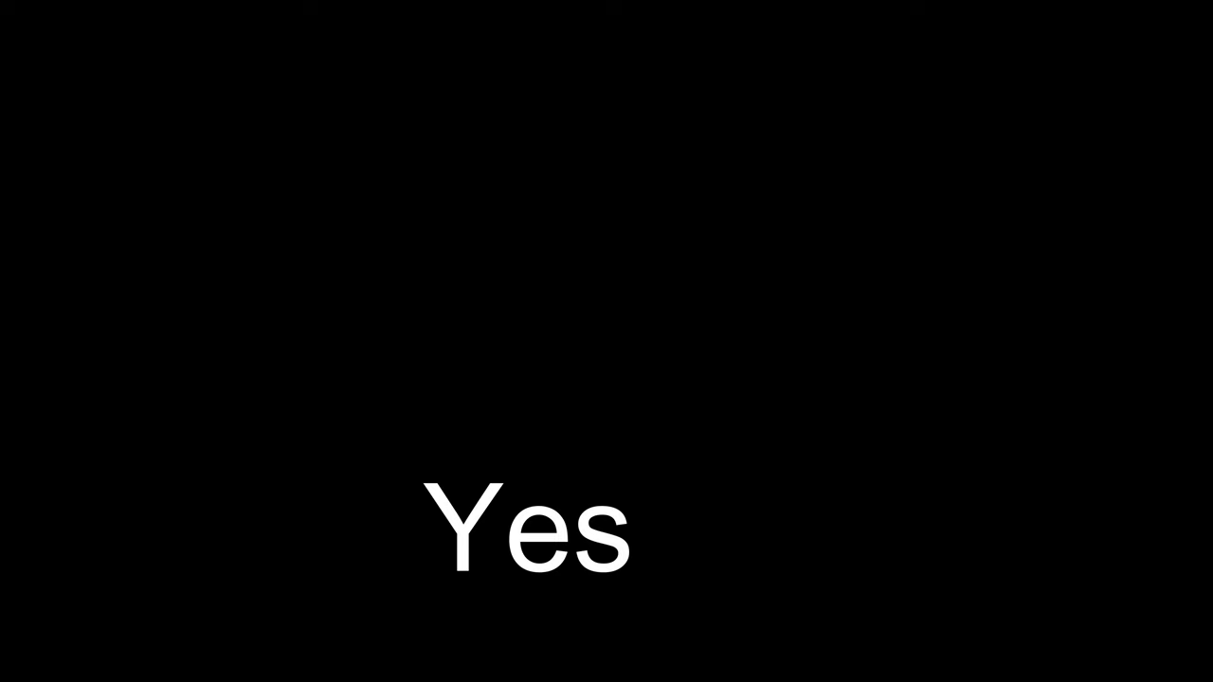
left_click(601, 517)
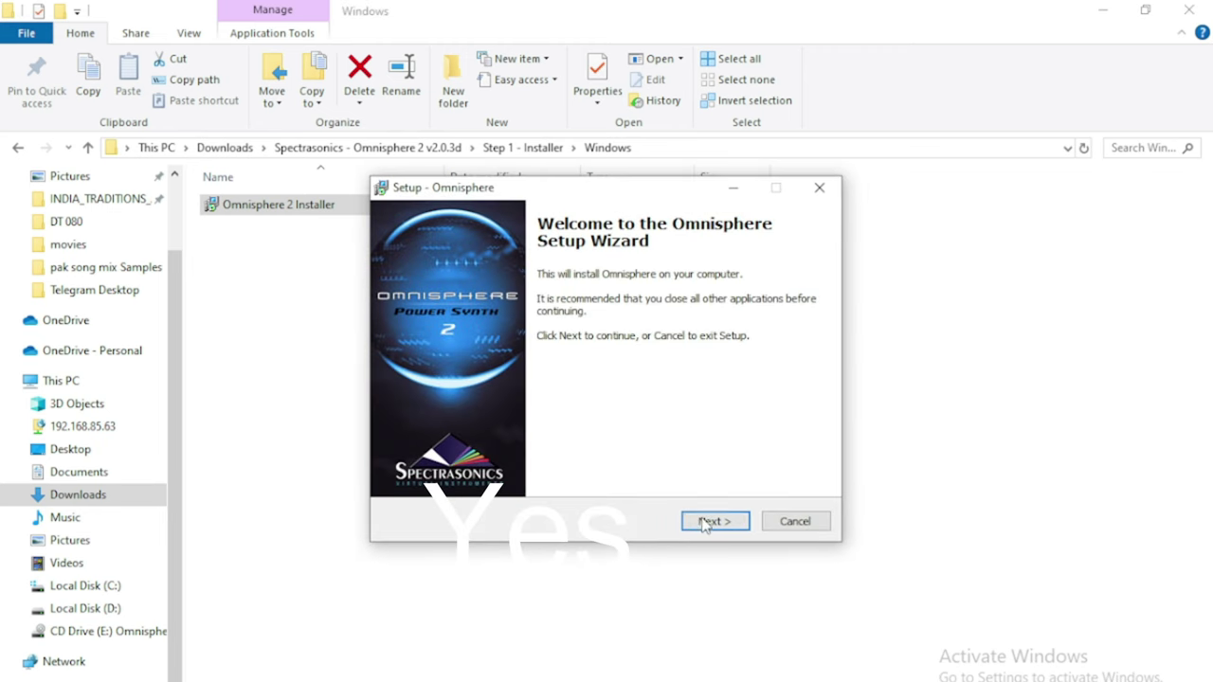
- Accept the Omnisphere license agreement, keep the 64 Bit and 32 Bit Plugin components and default plugin folders, and start the installation
left_click(706, 522)
left_click(504, 465)
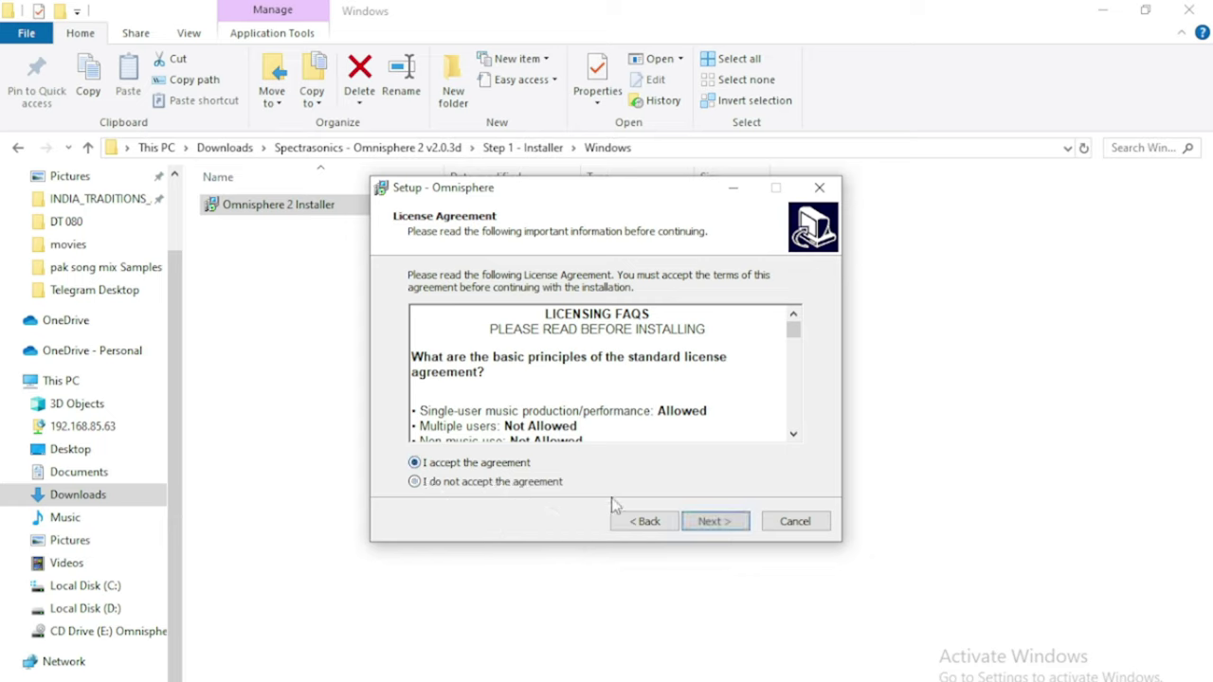
left_click(709, 522)
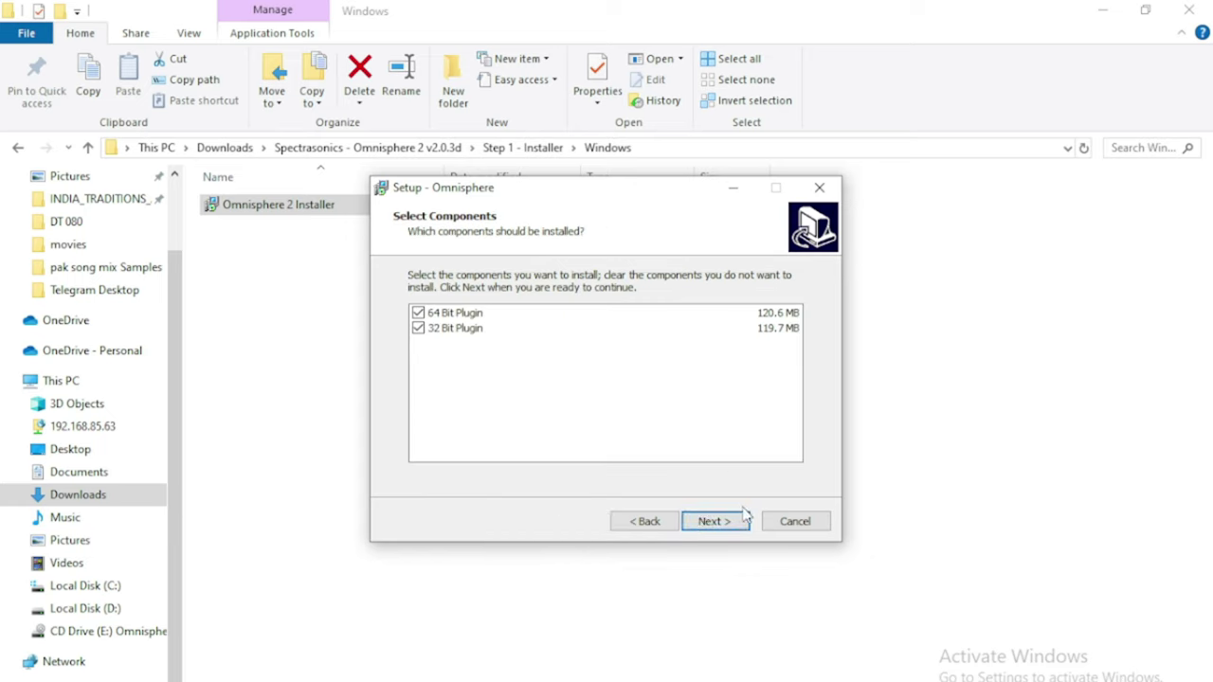
left_click(713, 521)
left_click(740, 522)
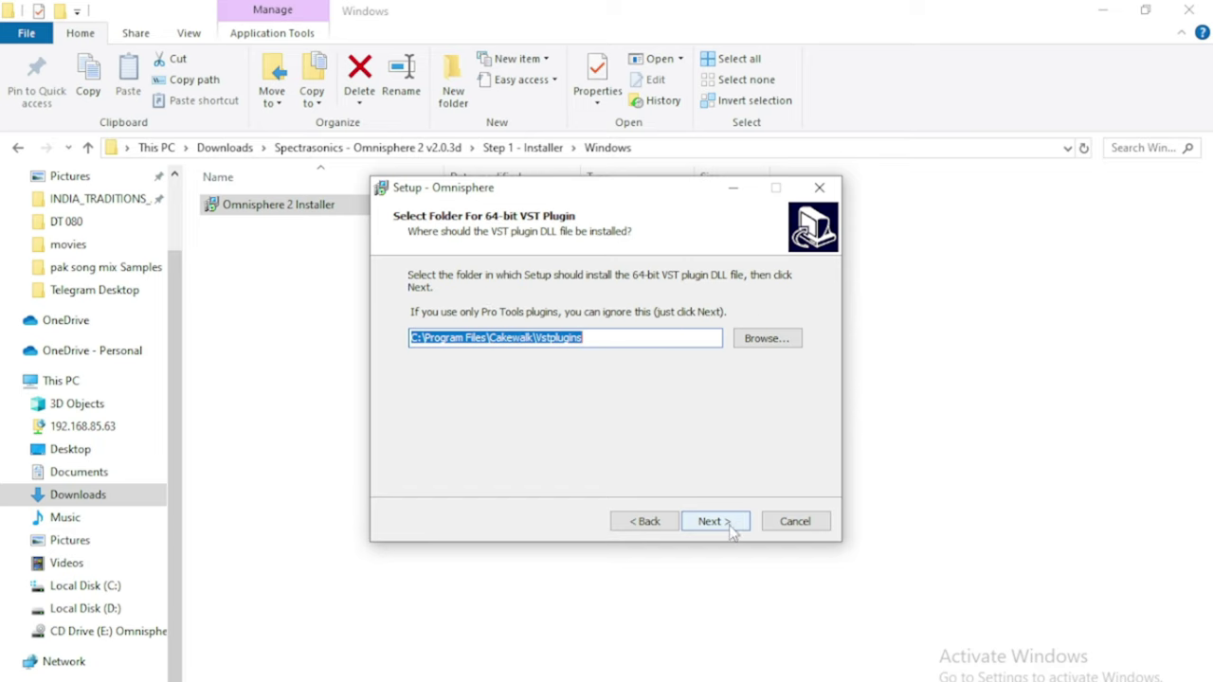
left_click(732, 526)
left_click(727, 527)
left_click(724, 527)
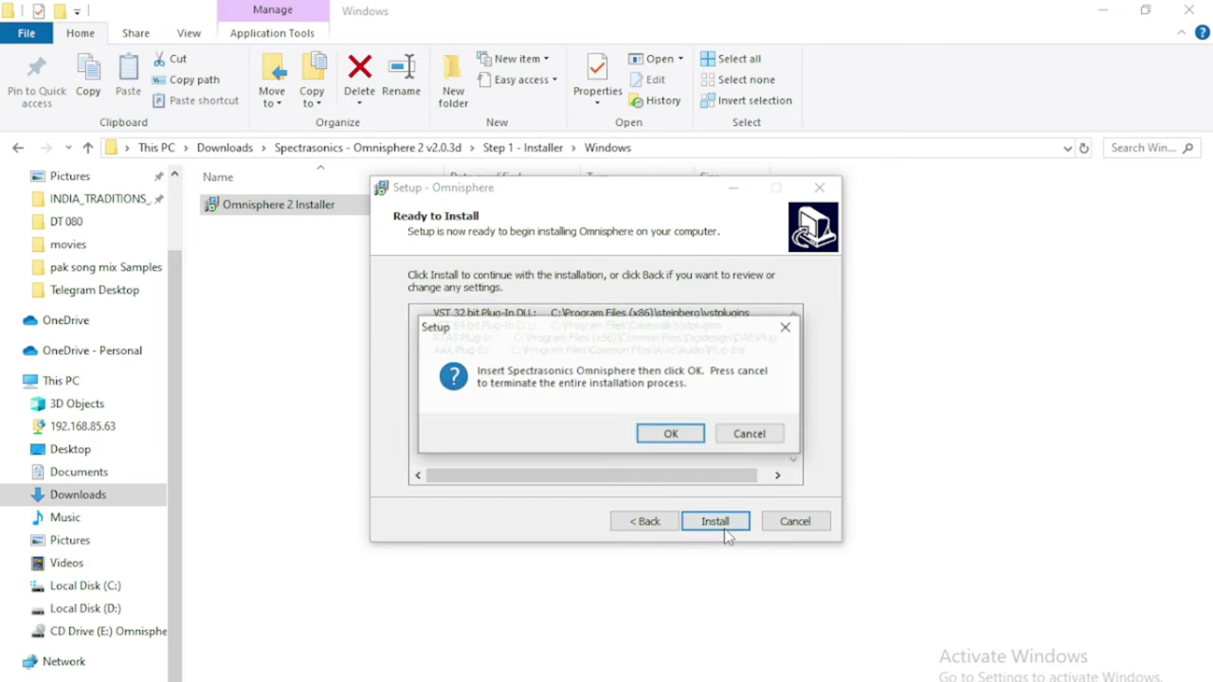
- Mount the _Spectrasonics Omnisphere2d1 image to drive E with PowerISO and continue the setup past the Spectrasonics Omnisphere disc request
left_click(83, 149)
left_click(83, 150)
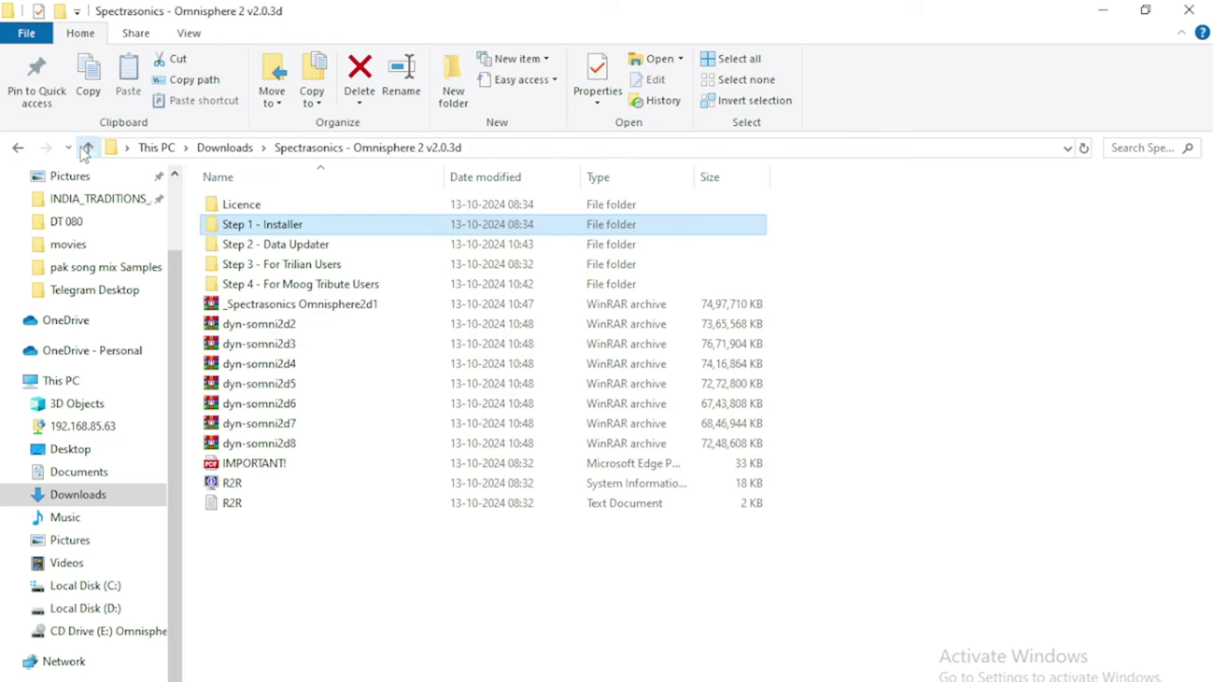
right_click(272, 307)
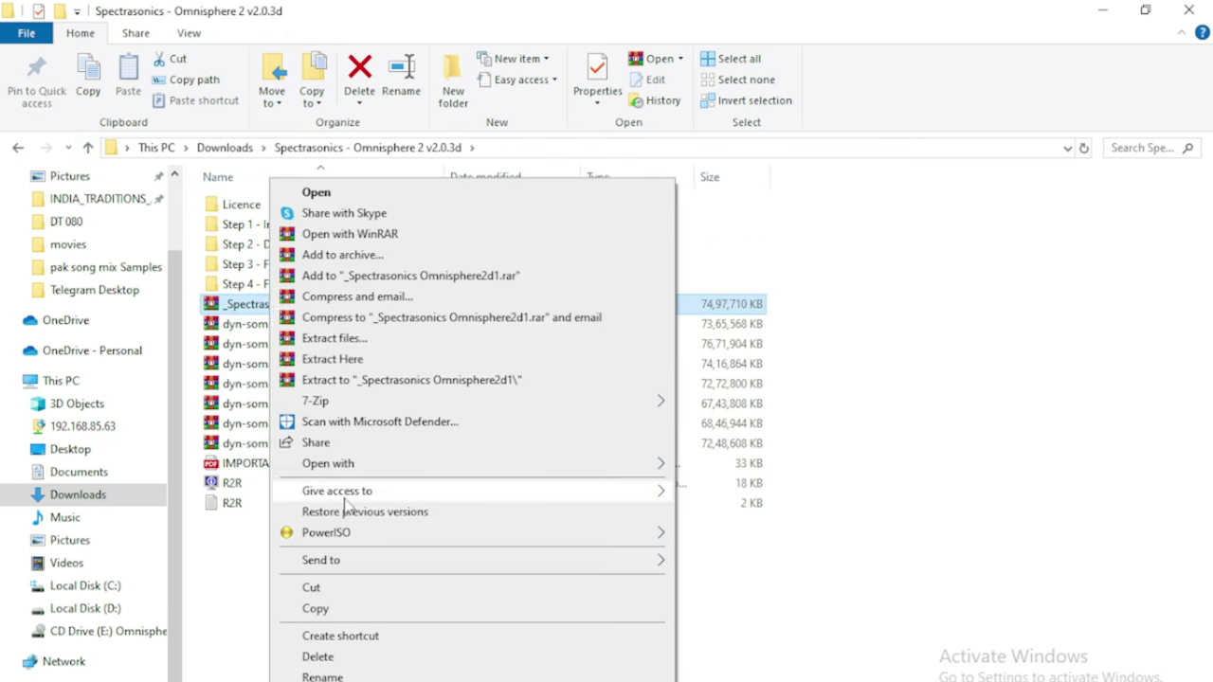
mouse_move(338, 533)
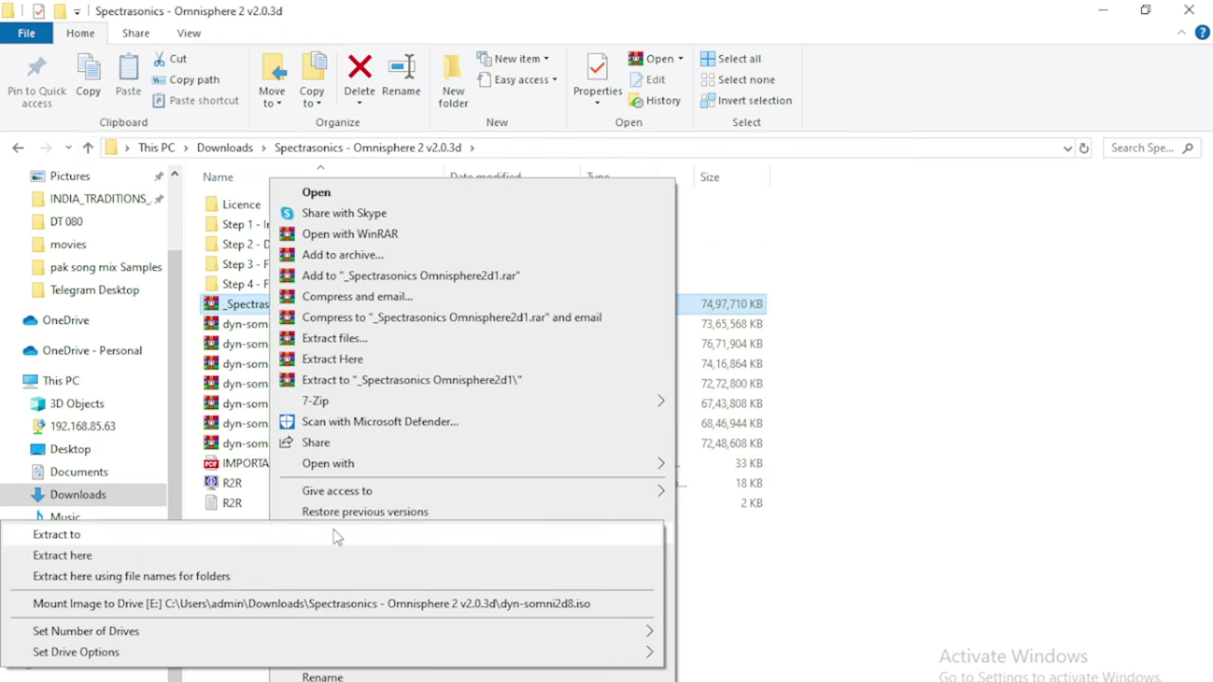
left_click(248, 604)
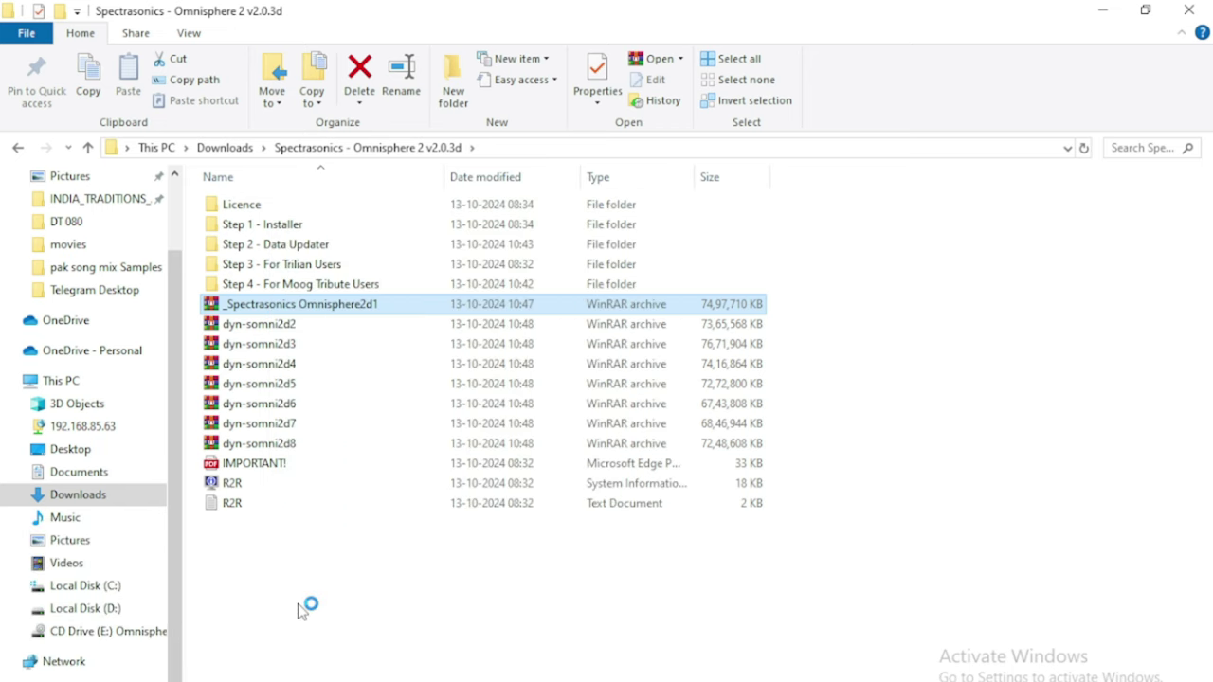
key("alt+Tab")
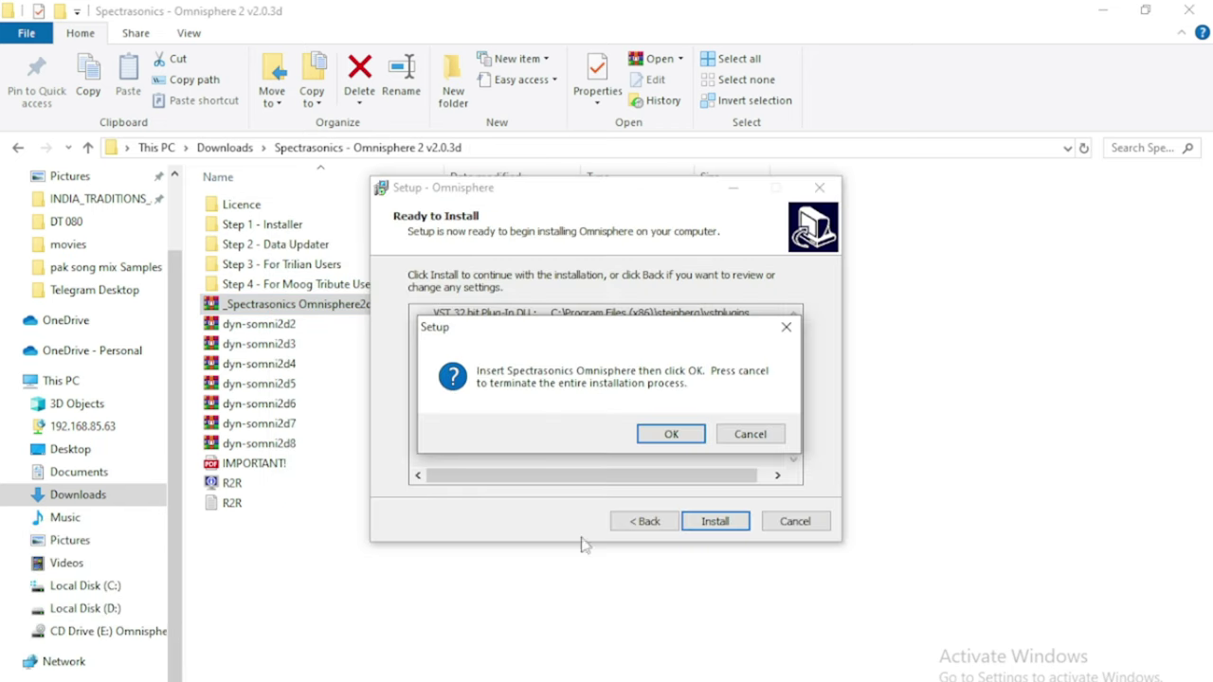
left_click(669, 435)
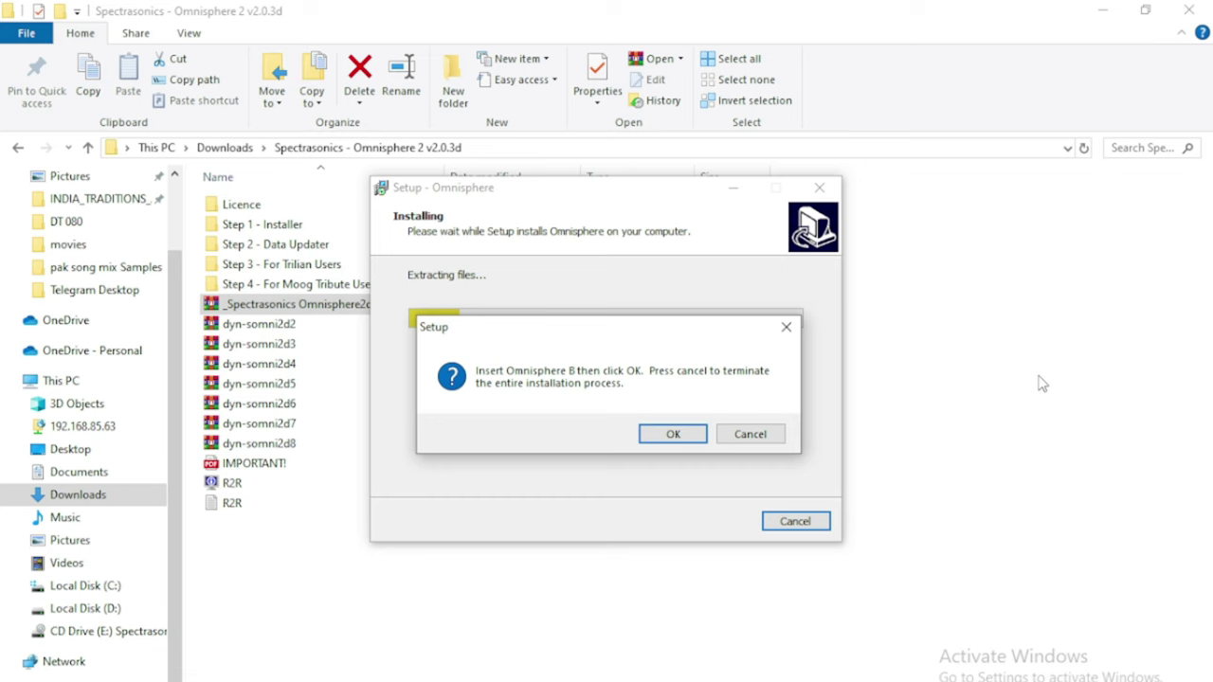
- Mount the dyn-somni2d2 image to drive E with PowerISO and continue the setup with disc Omnisphere B
left_click(254, 324)
right_click(278, 324)
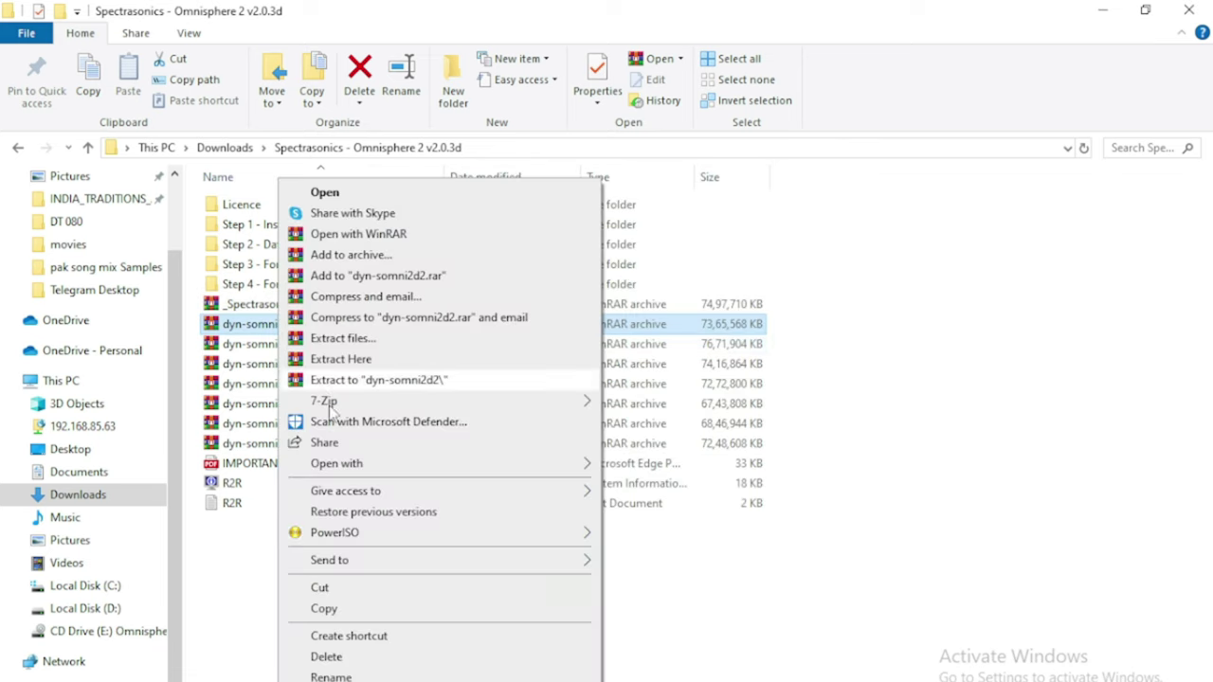
mouse_move(388, 533)
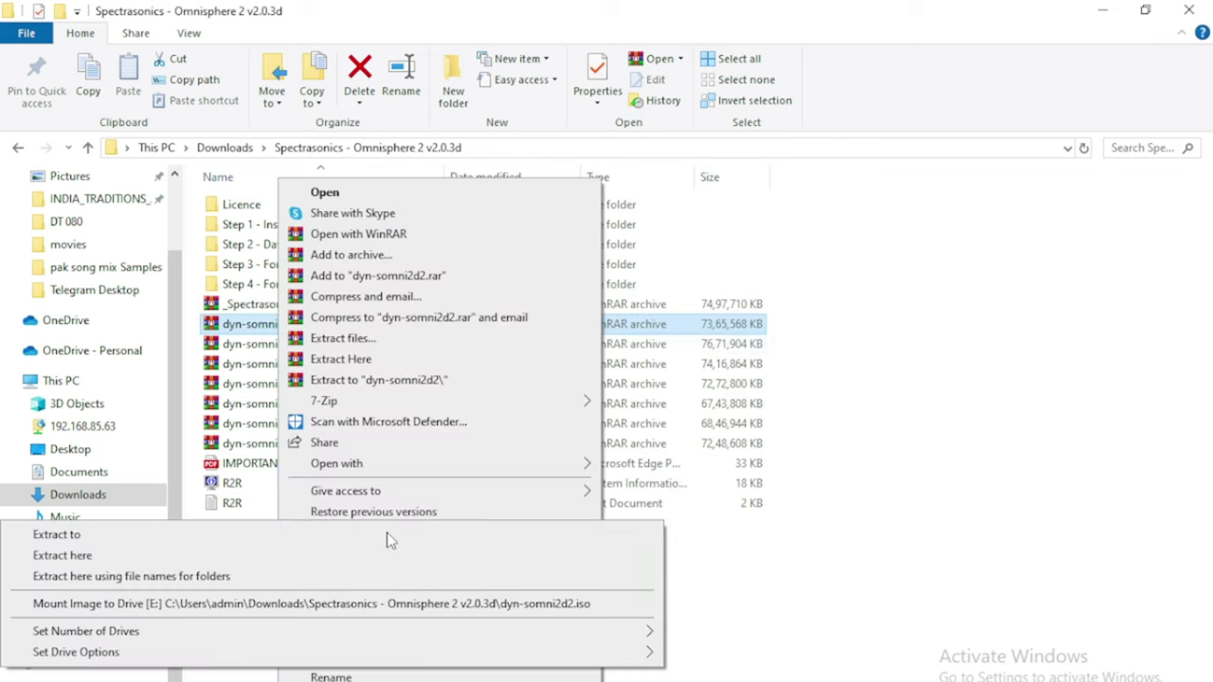
left_click(394, 604)
key("alt+Tab")
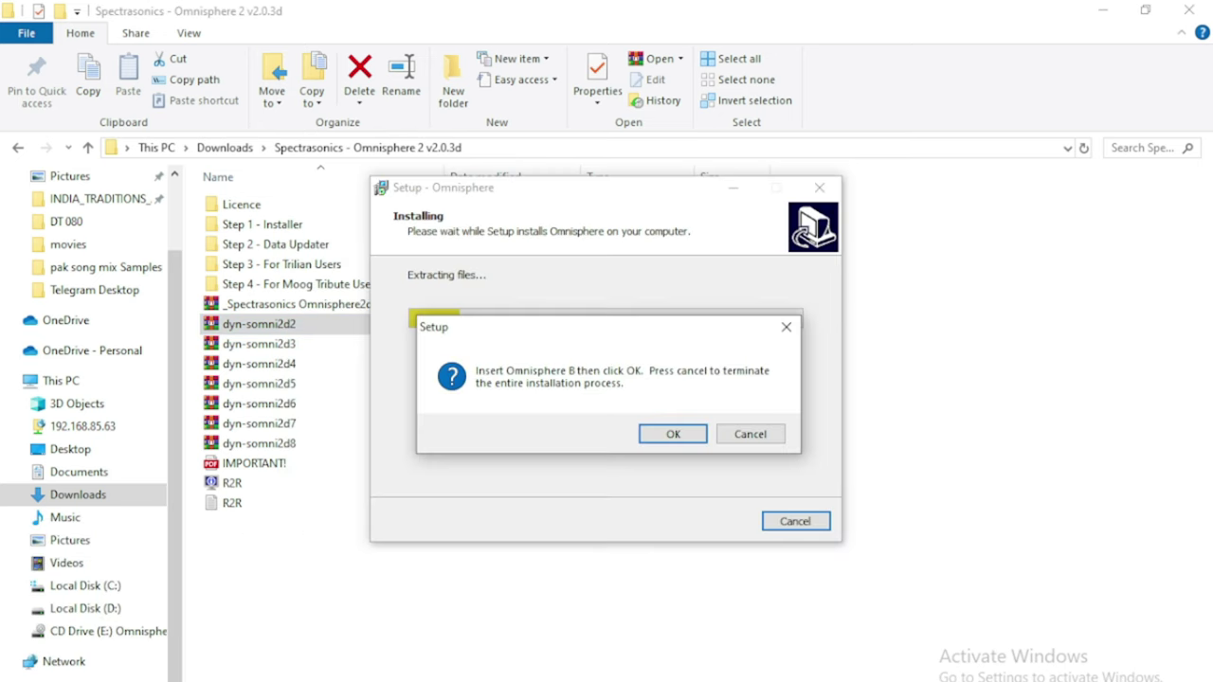
left_click(670, 434)
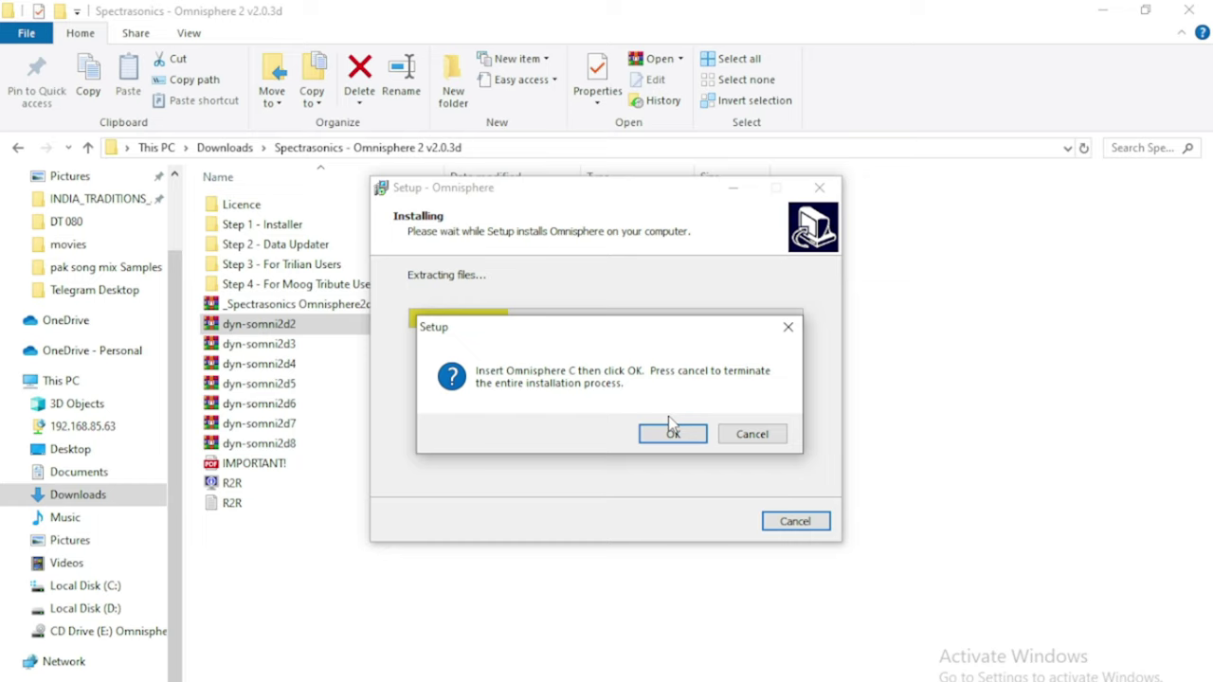
- Mount the dyn-somni2d3 image to drive E with PowerISO and continue the setup with disc Omnisphere C
left_click(284, 349)
right_click(284, 349)
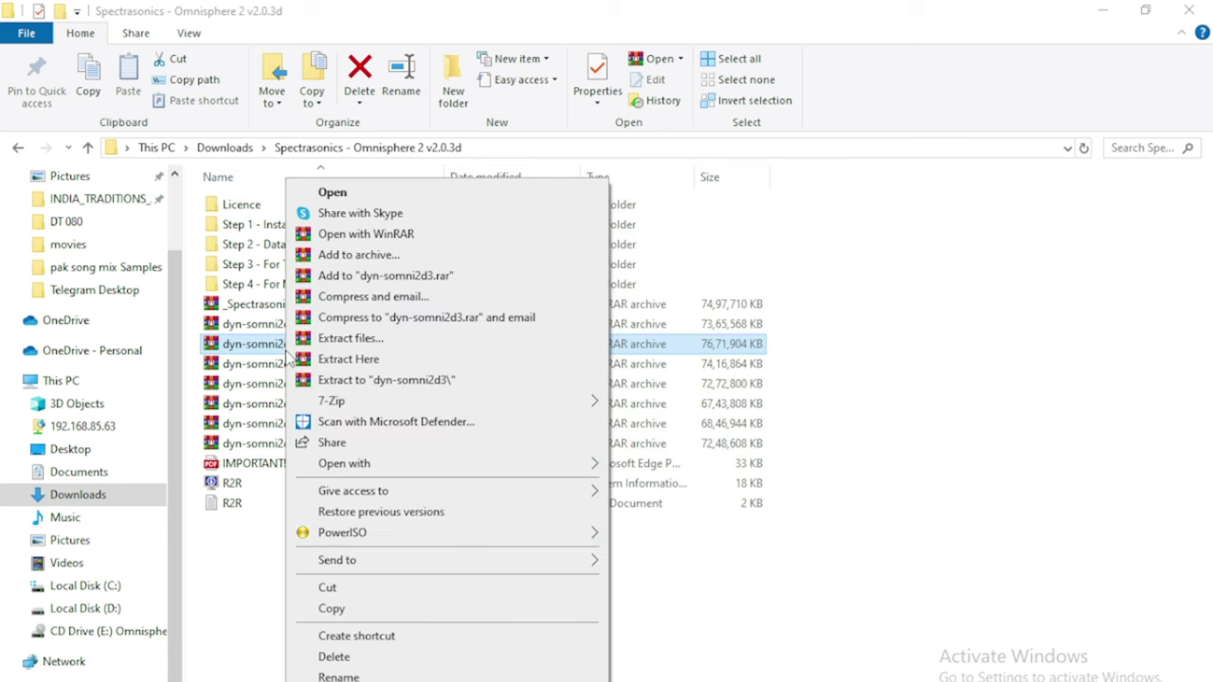
mouse_move(356, 540)
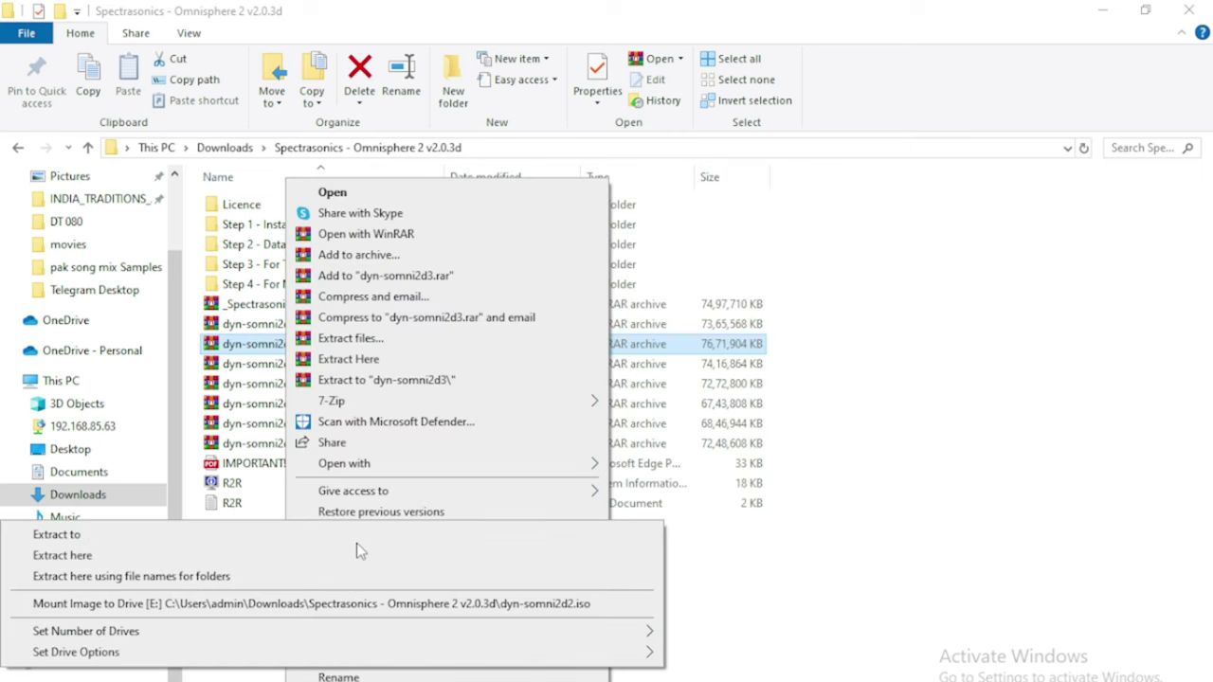
left_click(303, 604)
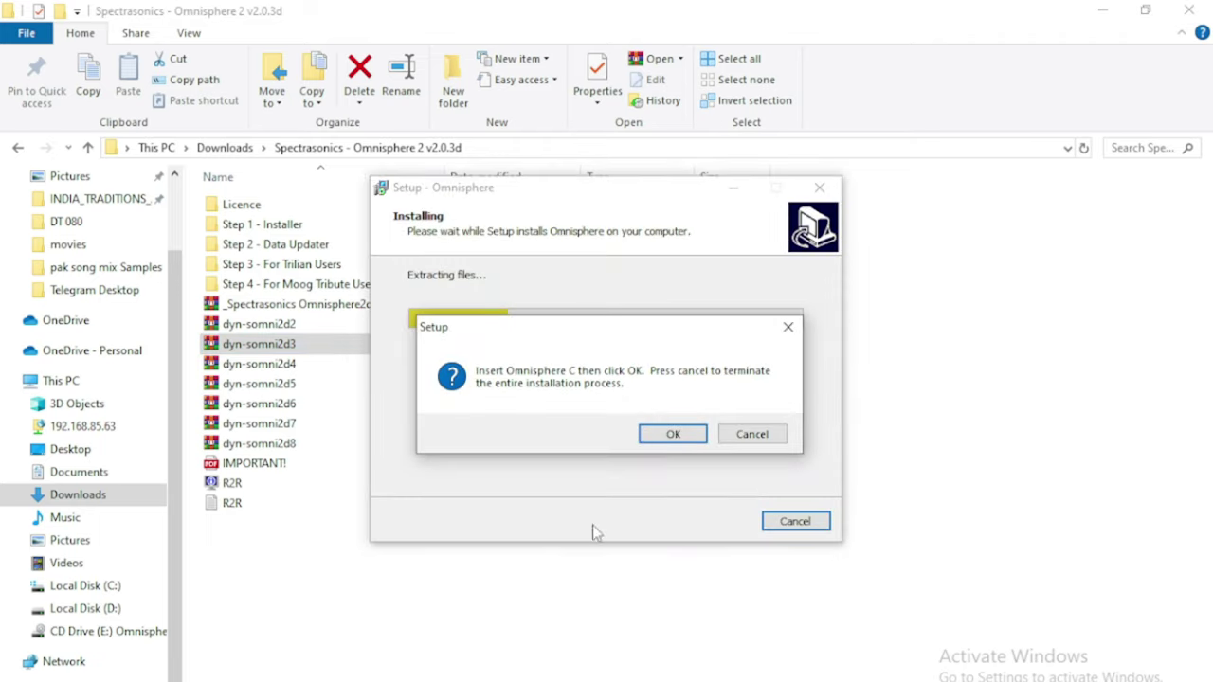
left_click(673, 437)
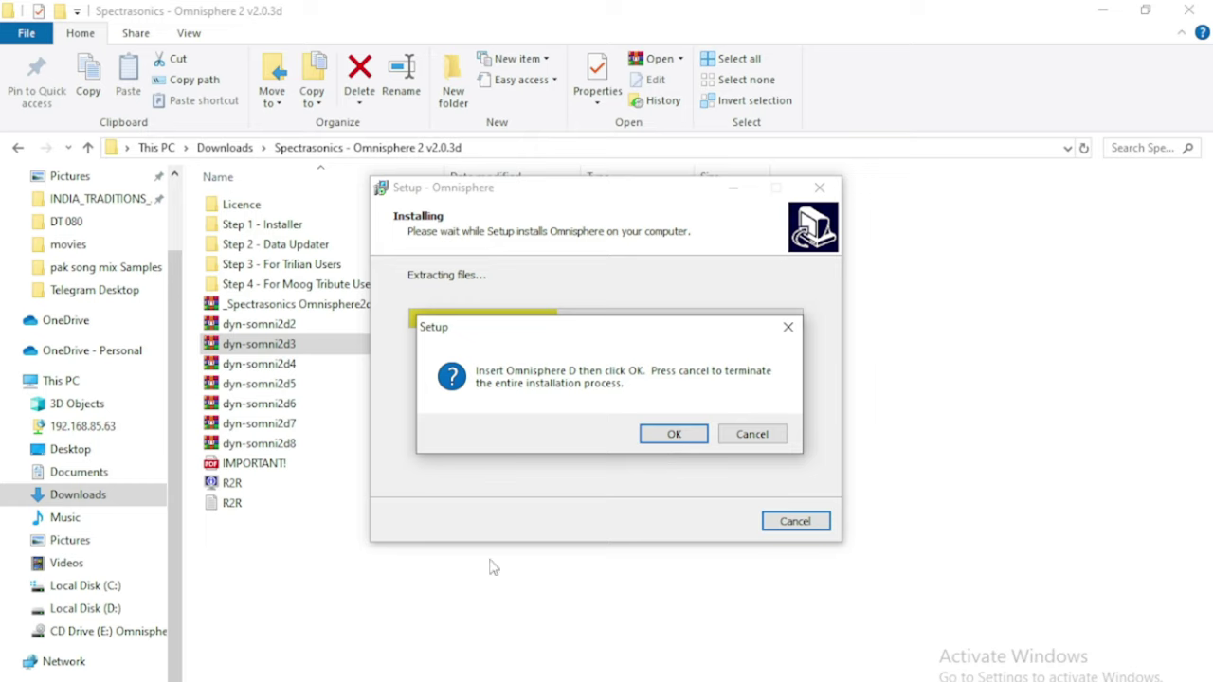
- Mount the dyn-somni2d4 image to drive E with PowerISO and continue the setup with disc Omnisphere D
left_click(280, 368)
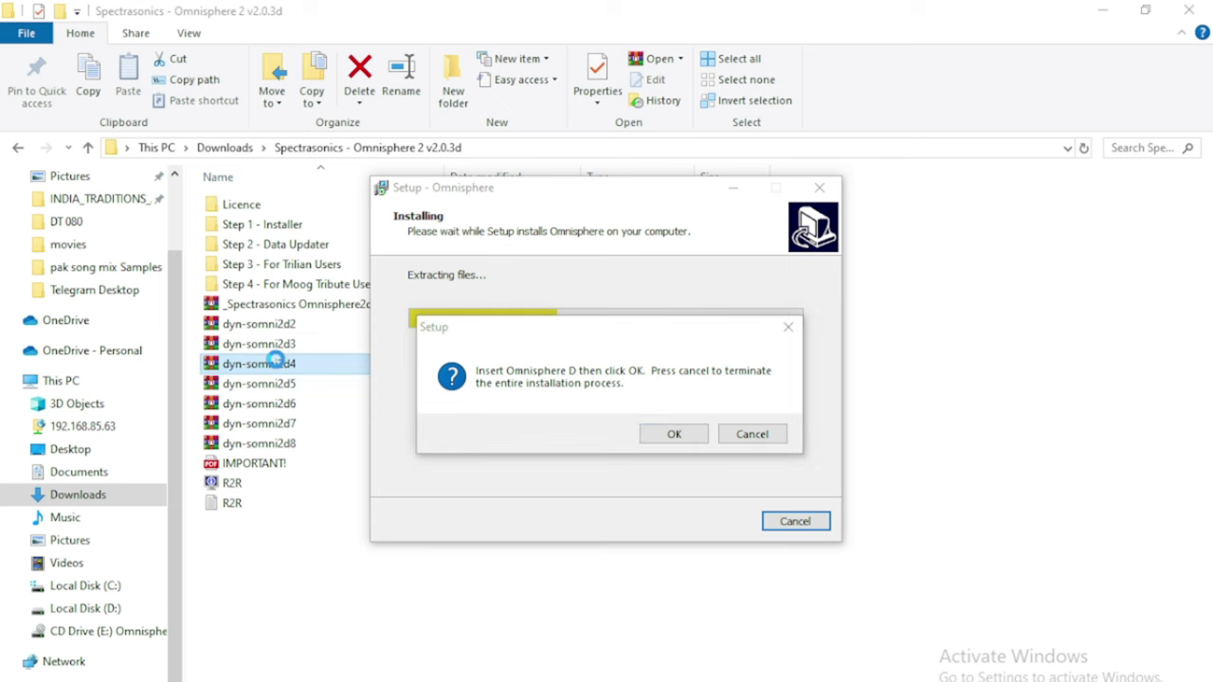
right_click(276, 365)
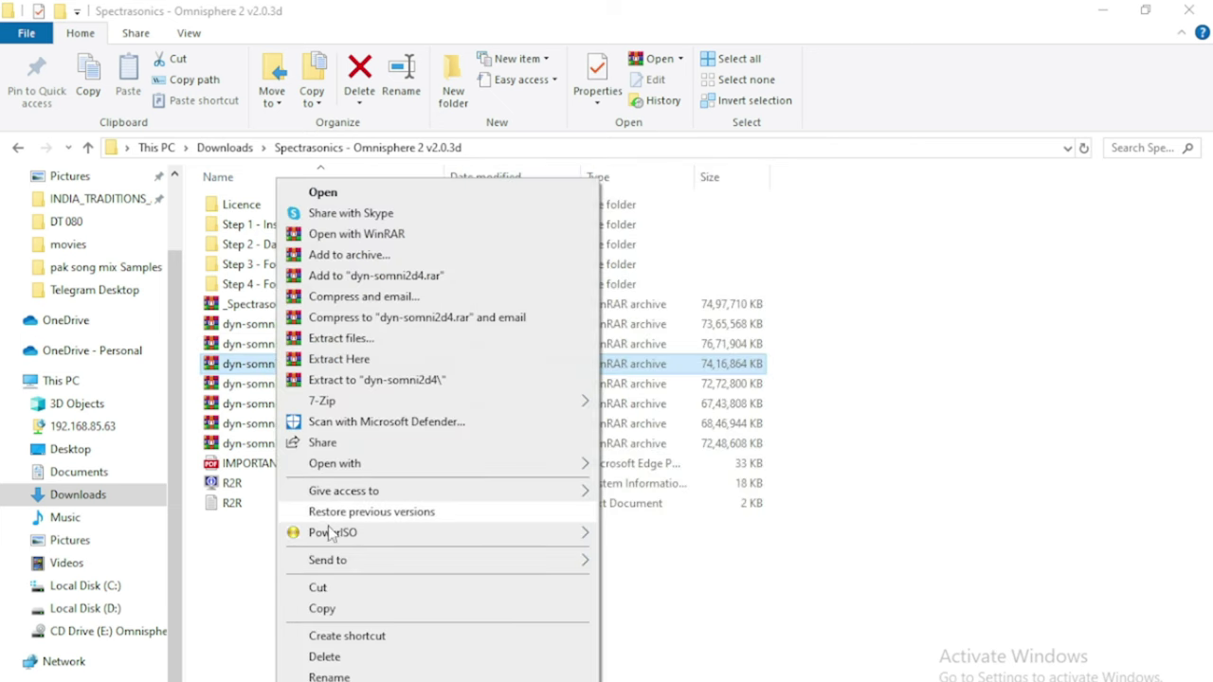
mouse_move(332, 534)
left_click(356, 604)
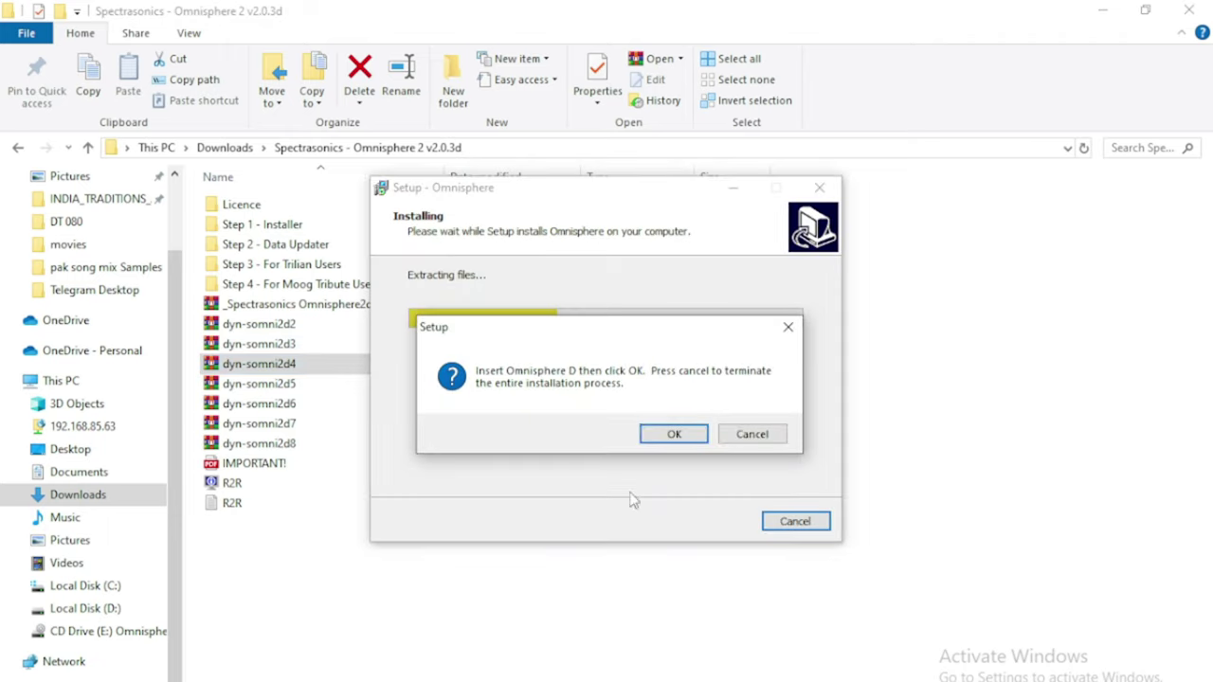
left_click(672, 433)
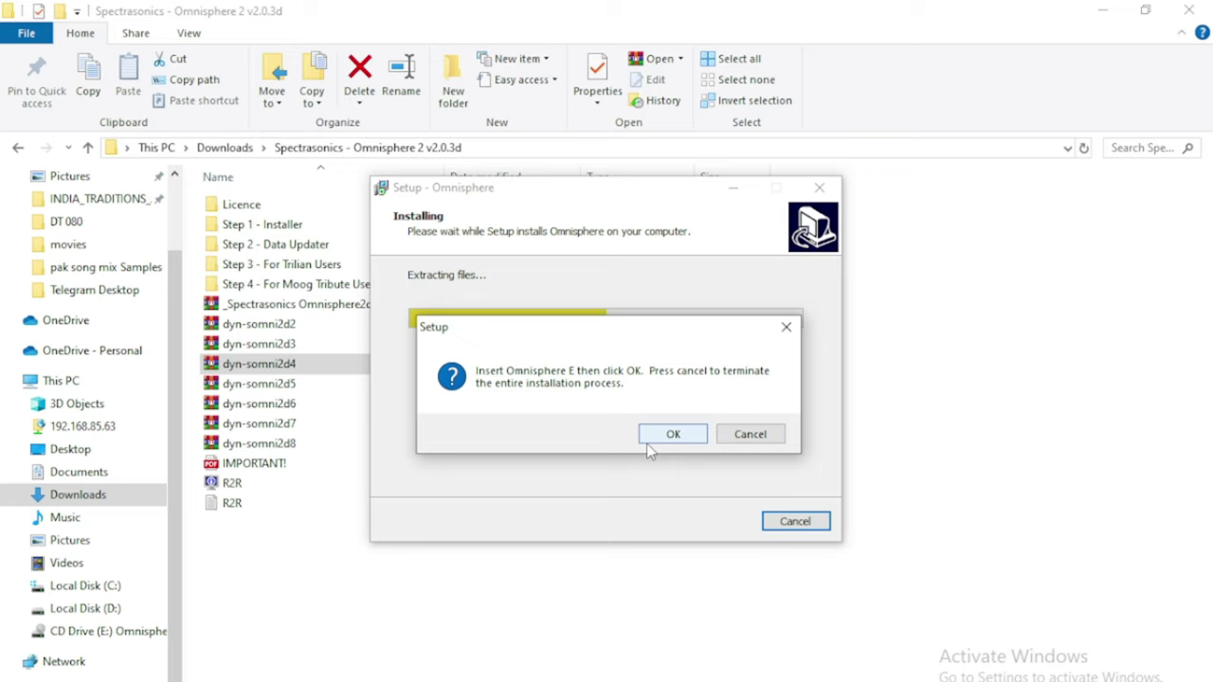
- Mount the dyn-somni2d5 image to drive E with PowerISO and continue the setup with disc Omnisphere E
left_click(256, 386)
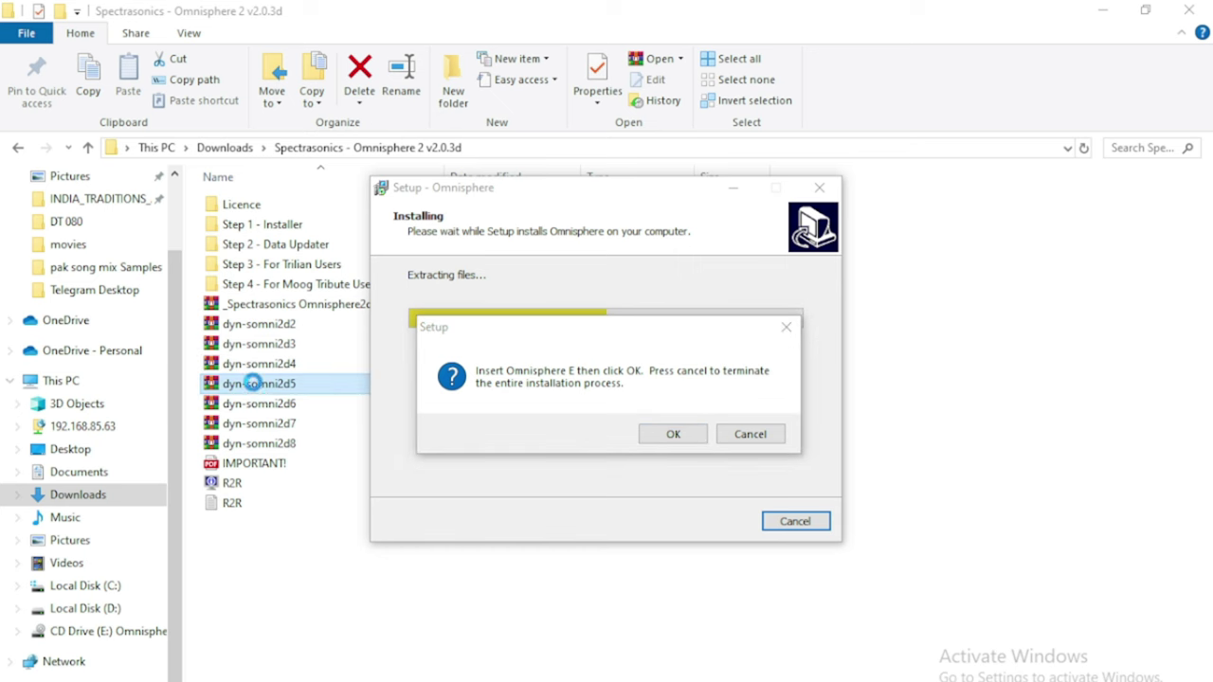
right_click(258, 386)
mouse_move(329, 543)
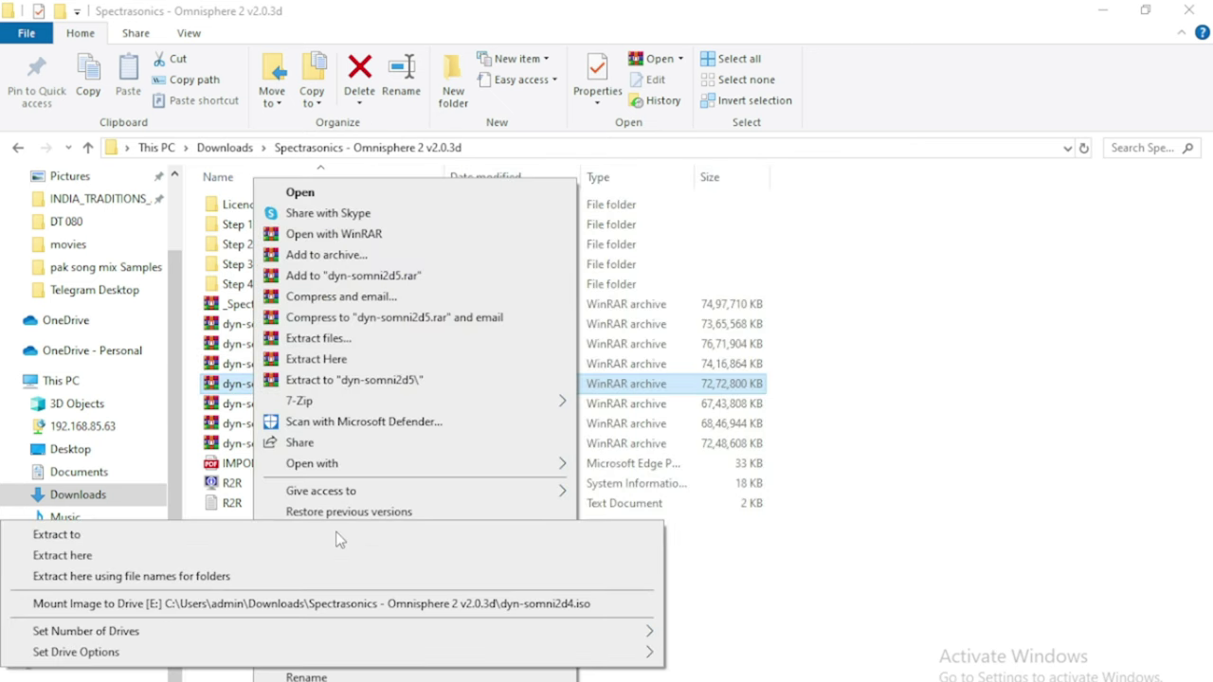
left_click(313, 603)
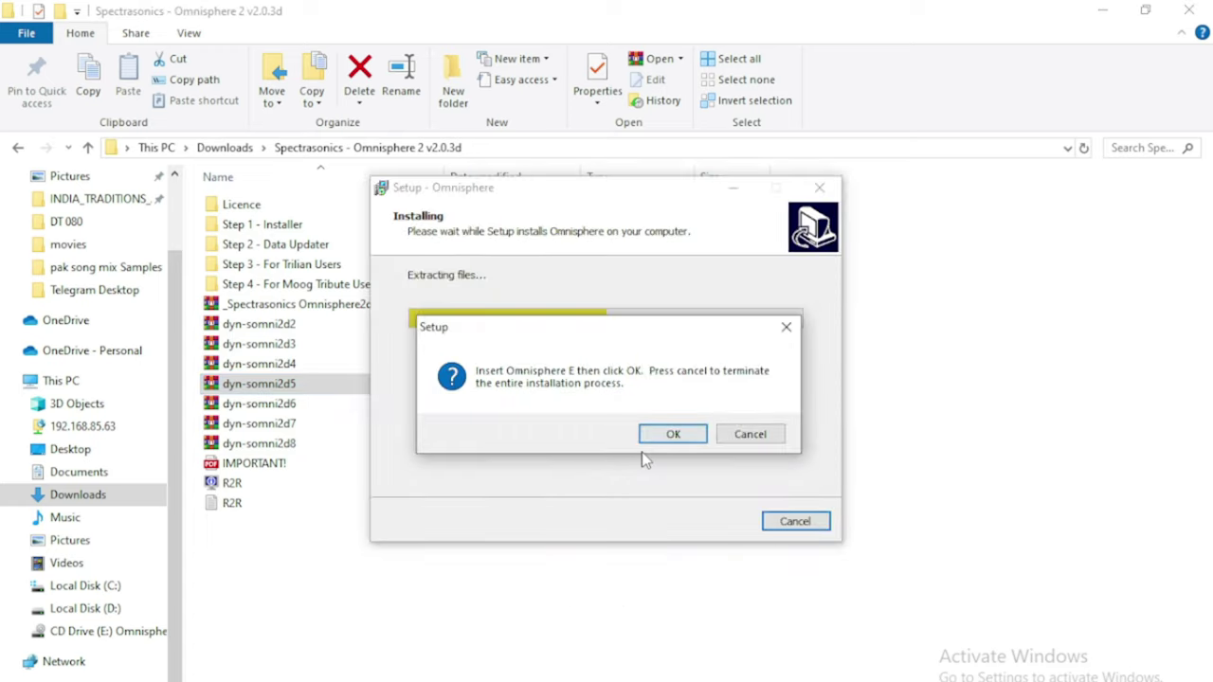
left_click(660, 435)
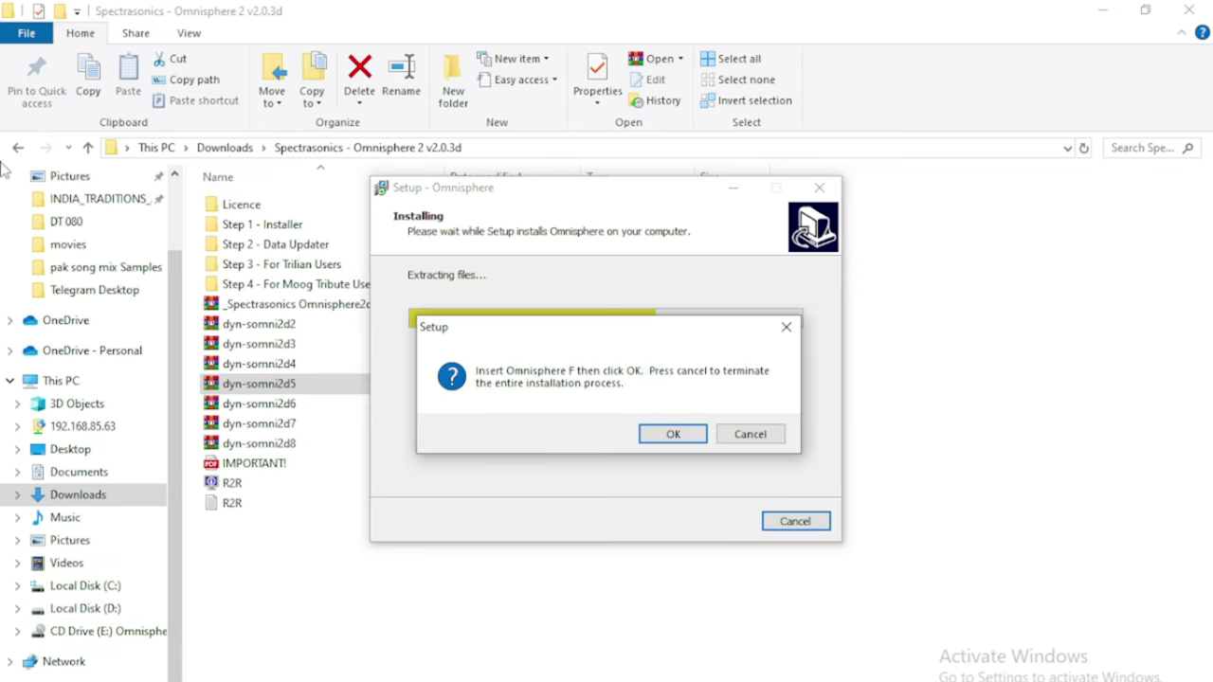
- Mount the dyn-somni2d6 image to drive E with PowerISO and continue the setup with disc Omnisphere F
left_click(272, 404)
right_click(273, 411)
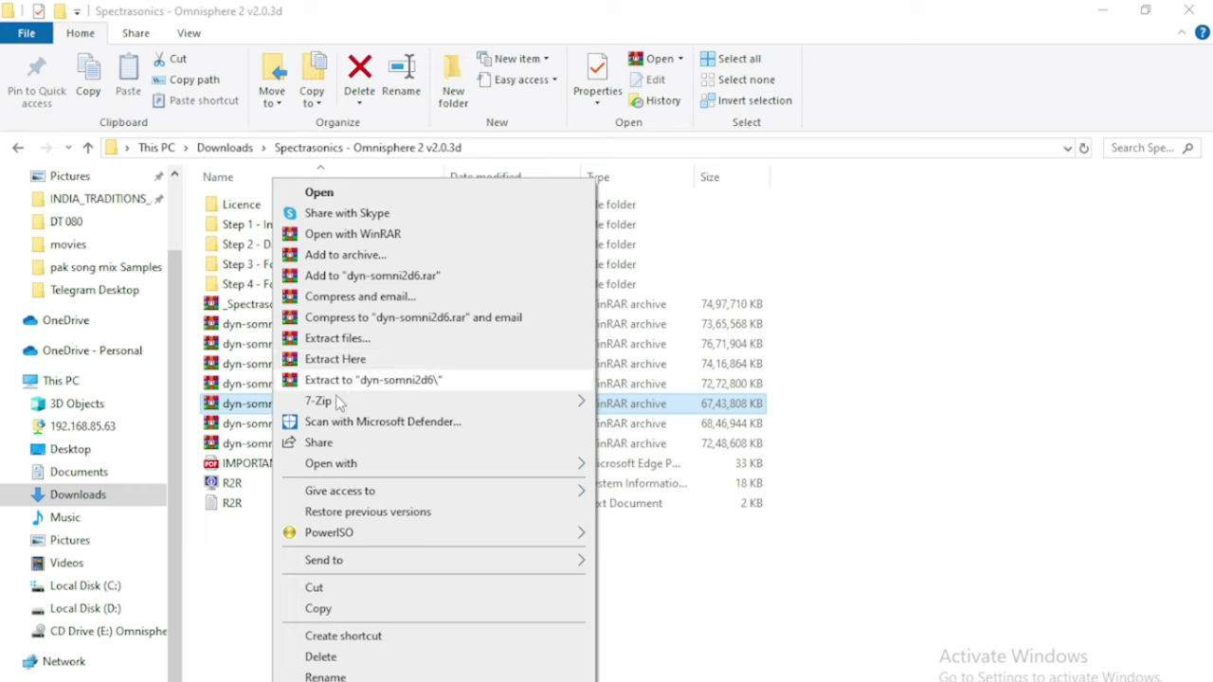
mouse_move(353, 534)
left_click(277, 606)
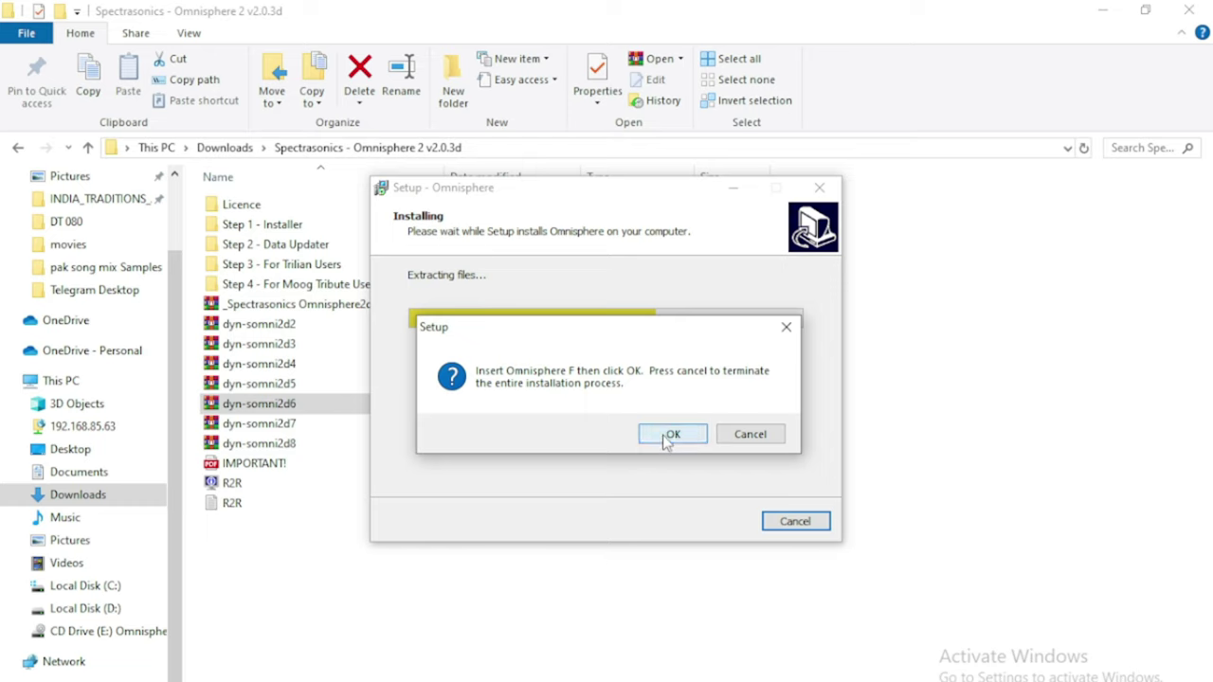
left_click(669, 437)
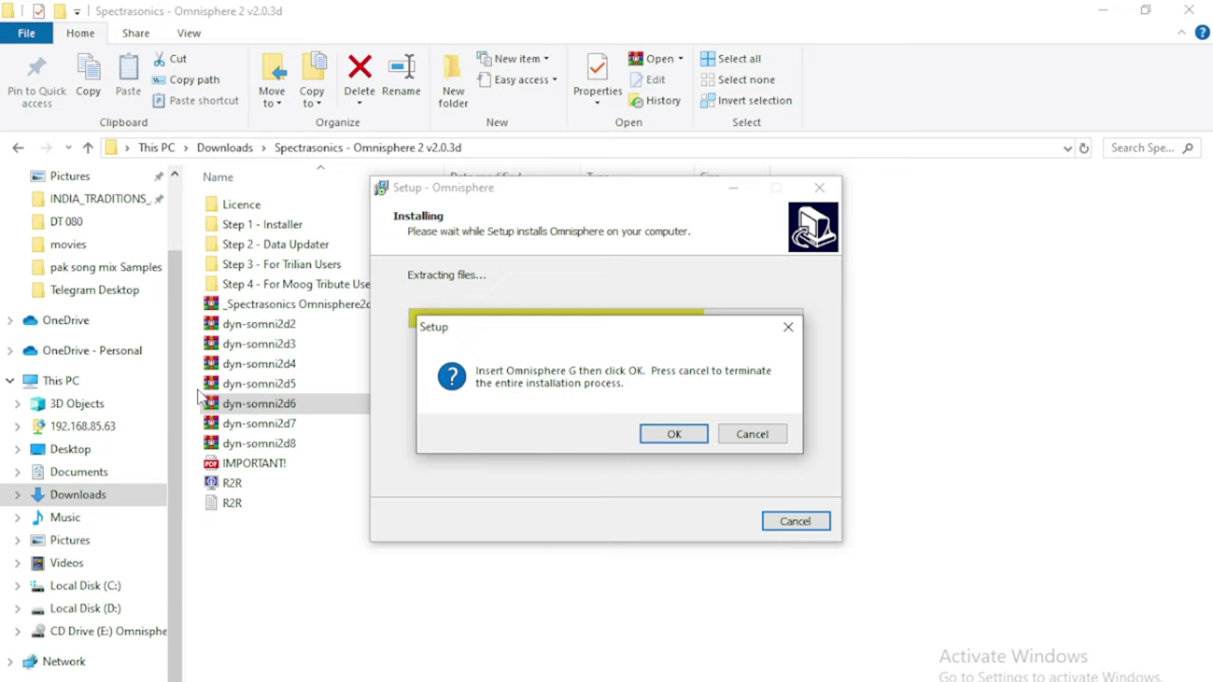
- Mount the dyn-somni2d7 image to drive E with PowerISO and continue the setup with disc Omnisphere G
left_click(227, 428)
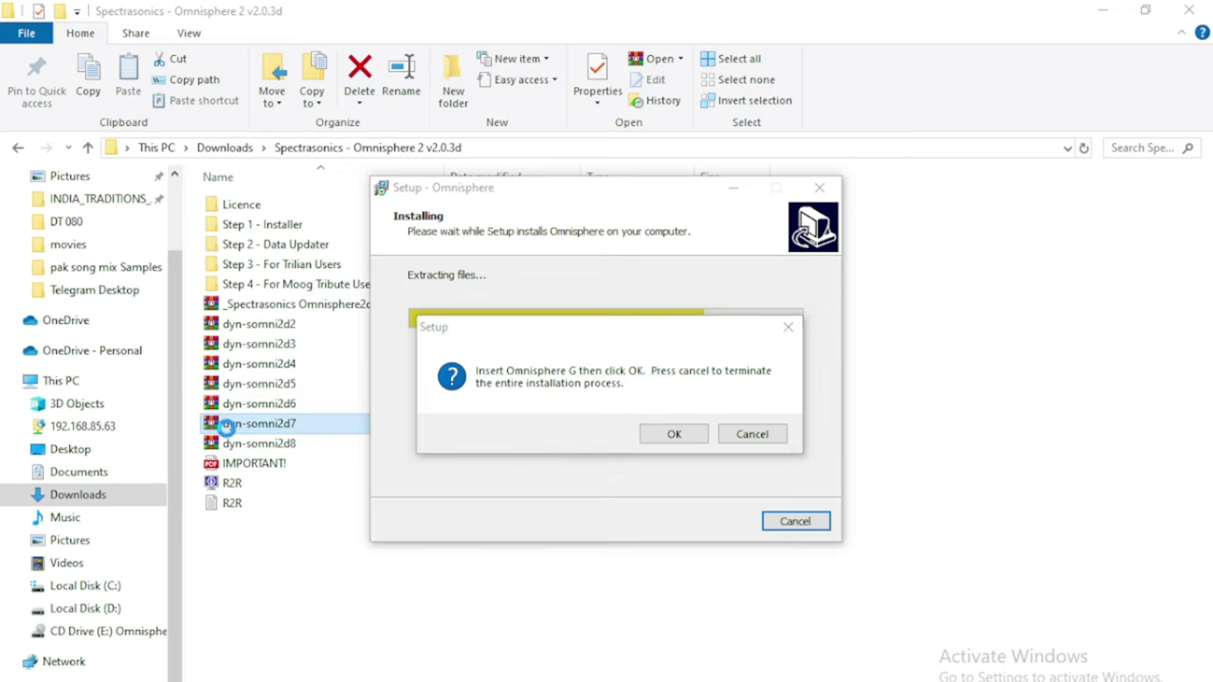
right_click(227, 431)
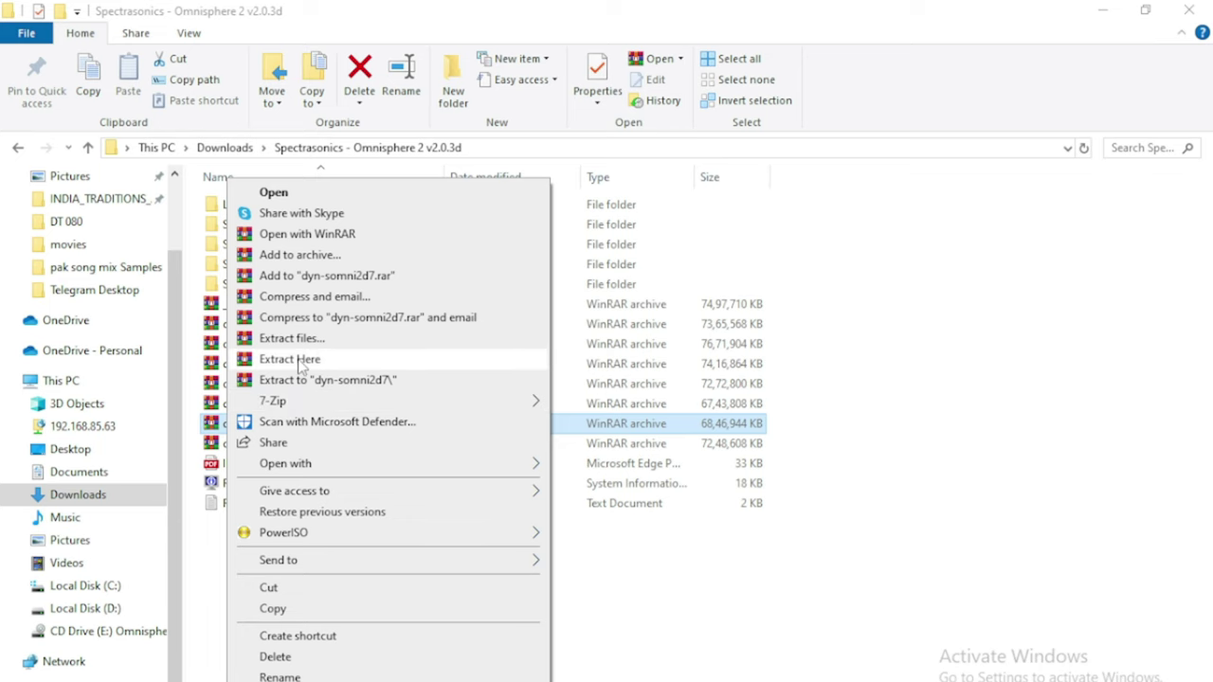
mouse_move(303, 532)
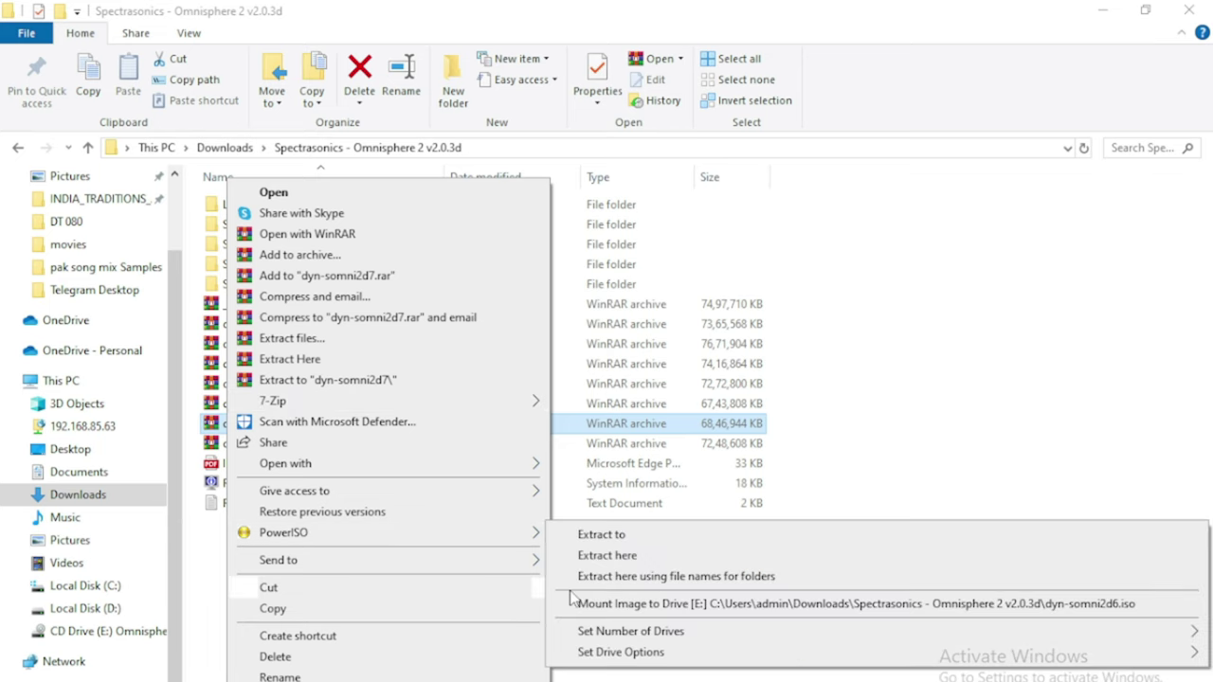
left_click(601, 607)
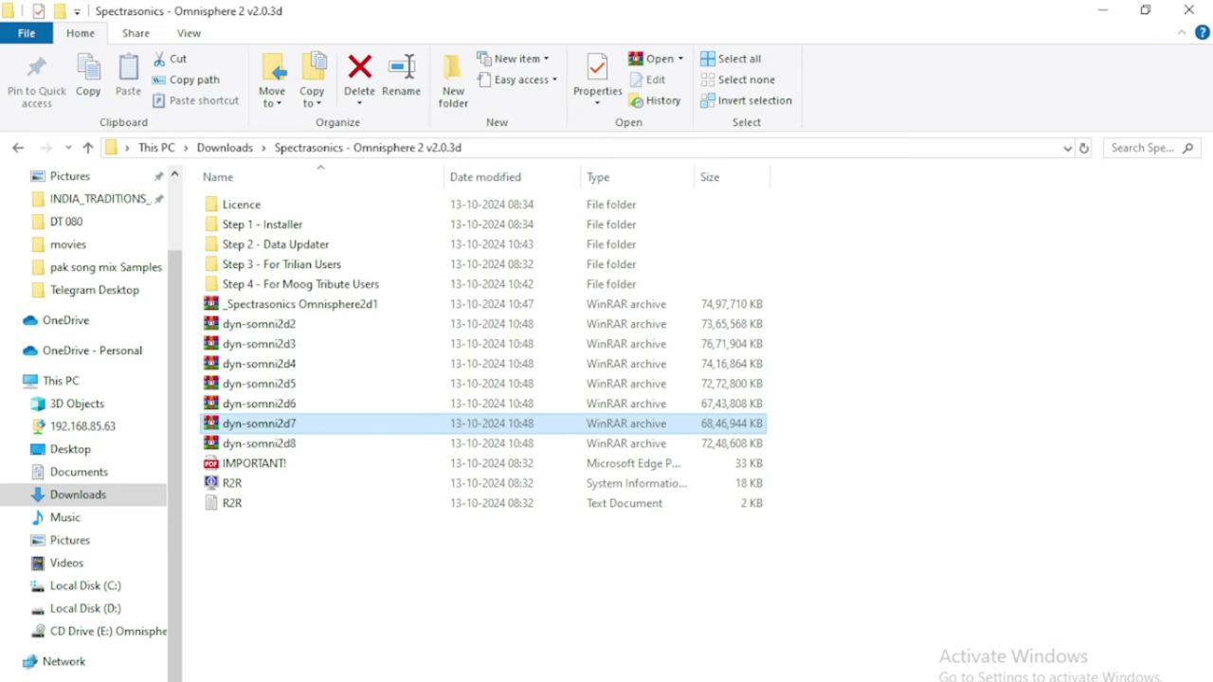
left_click(670, 434)
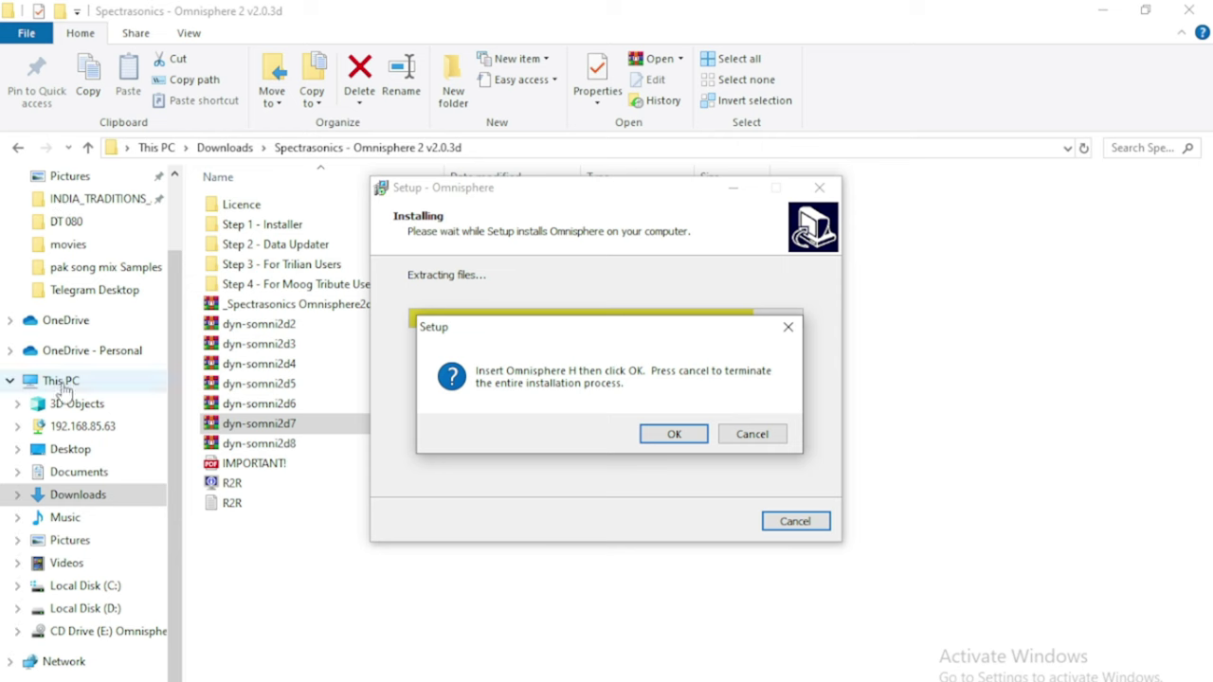
- Mount the dyn-somni2d8 image to drive E with PowerISO, continue with disc Omnisphere H and finish the setup wizard
left_click(242, 443)
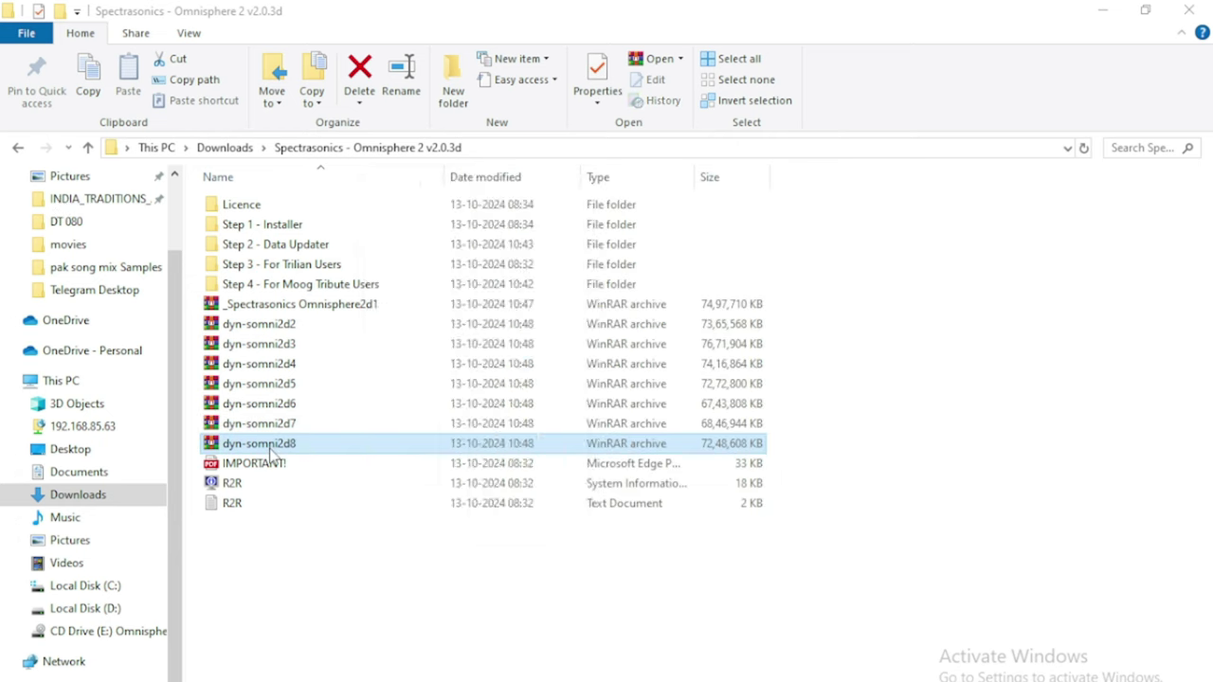
right_click(271, 444)
mouse_move(339, 536)
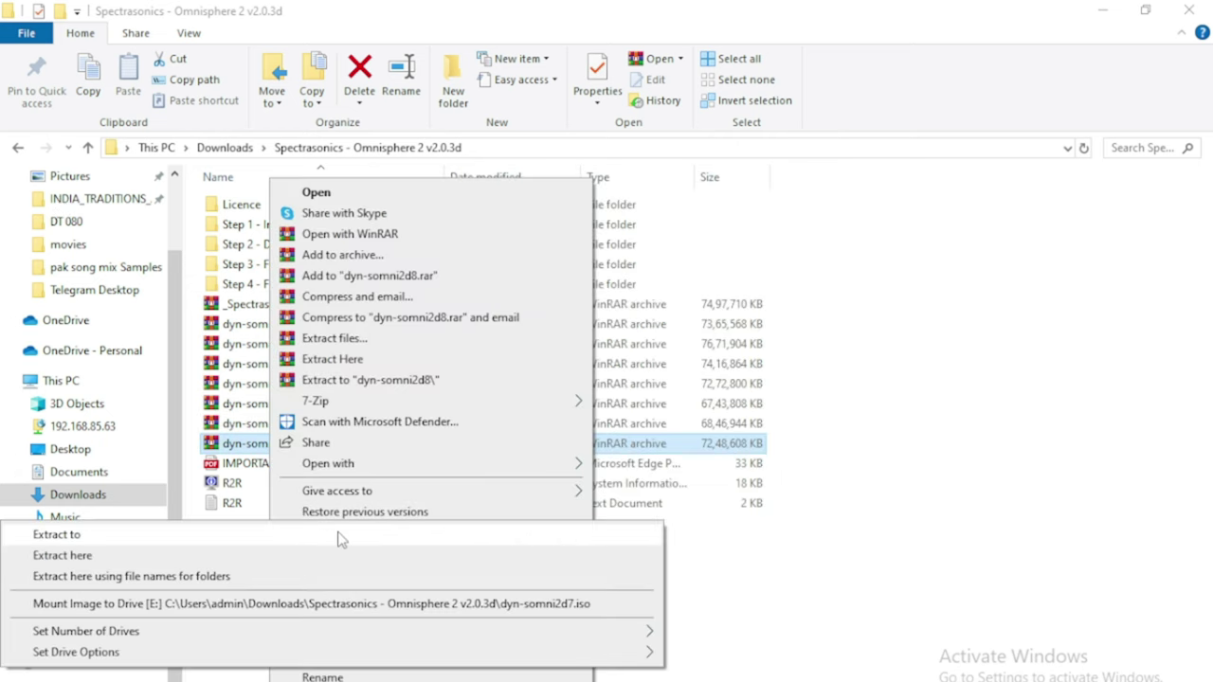
left_click(338, 606)
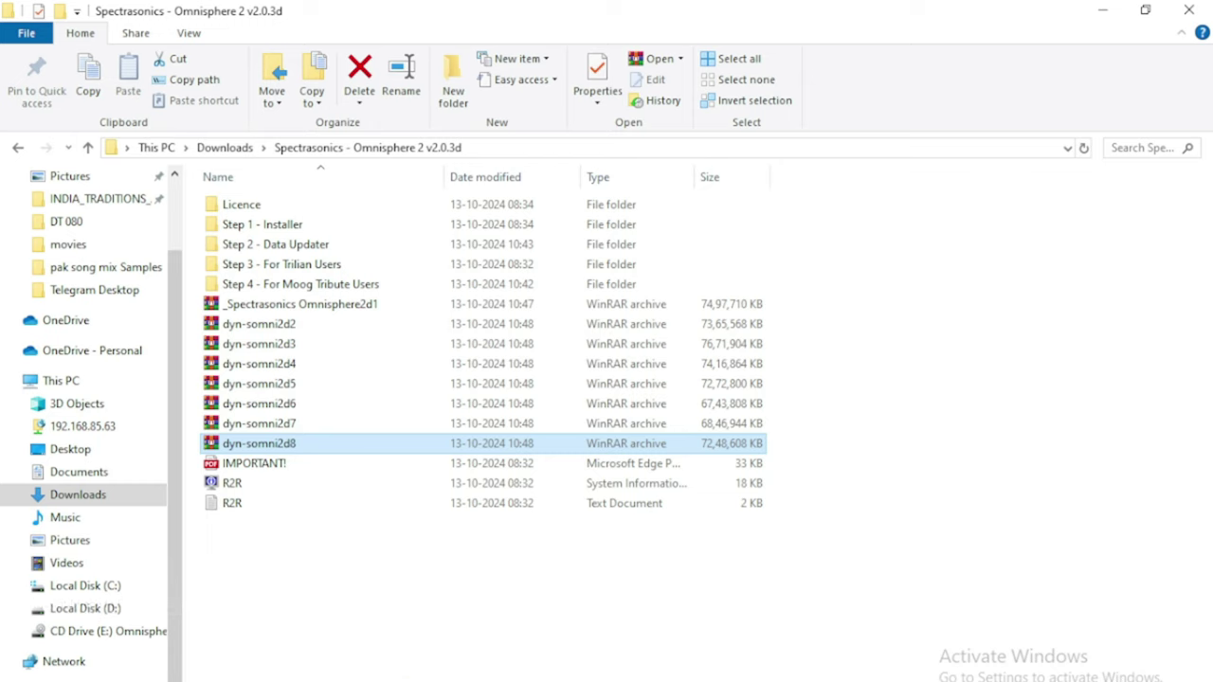
left_click(670, 434)
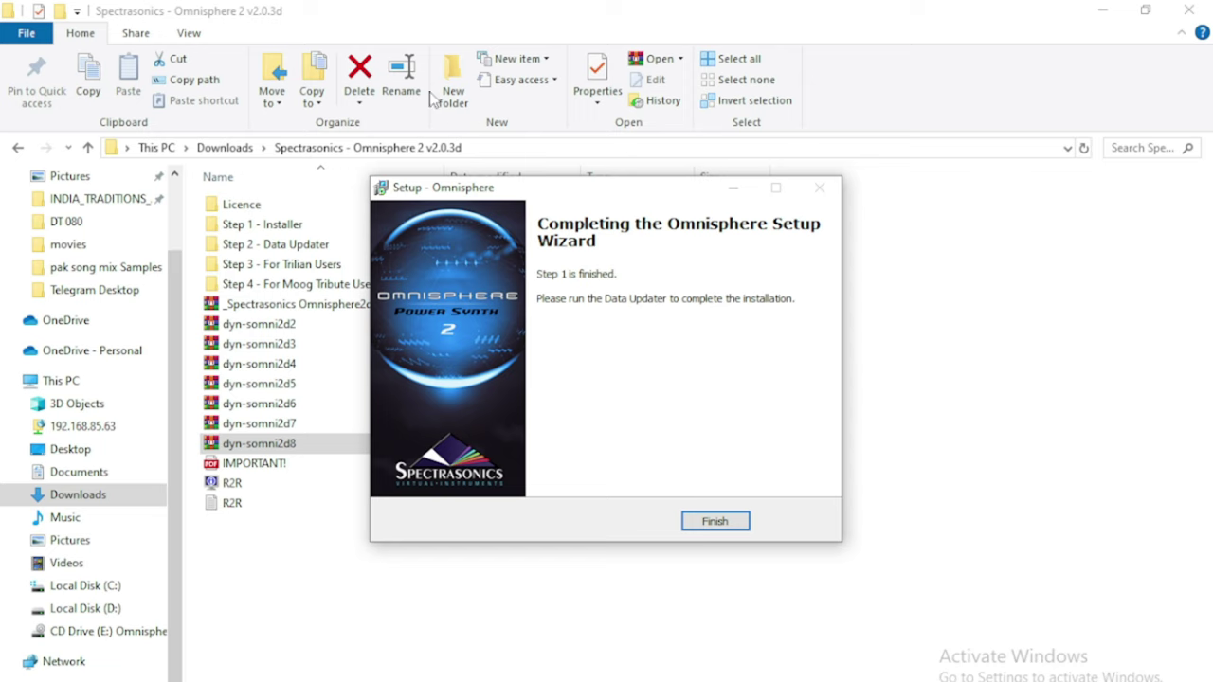
left_click(713, 521)
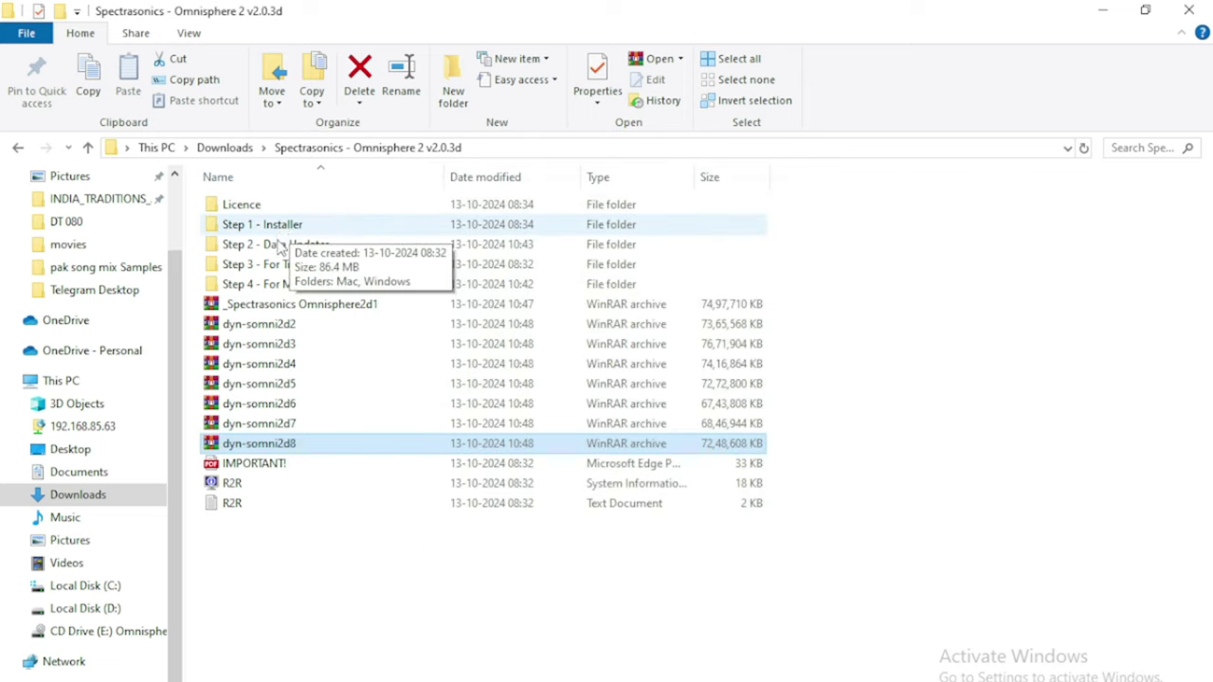
- Run Omnisphere 2 Data Updater as administrator from the Windows folder inside Step 2 - Data Updater
right_click(285, 245)
left_click(323, 213)
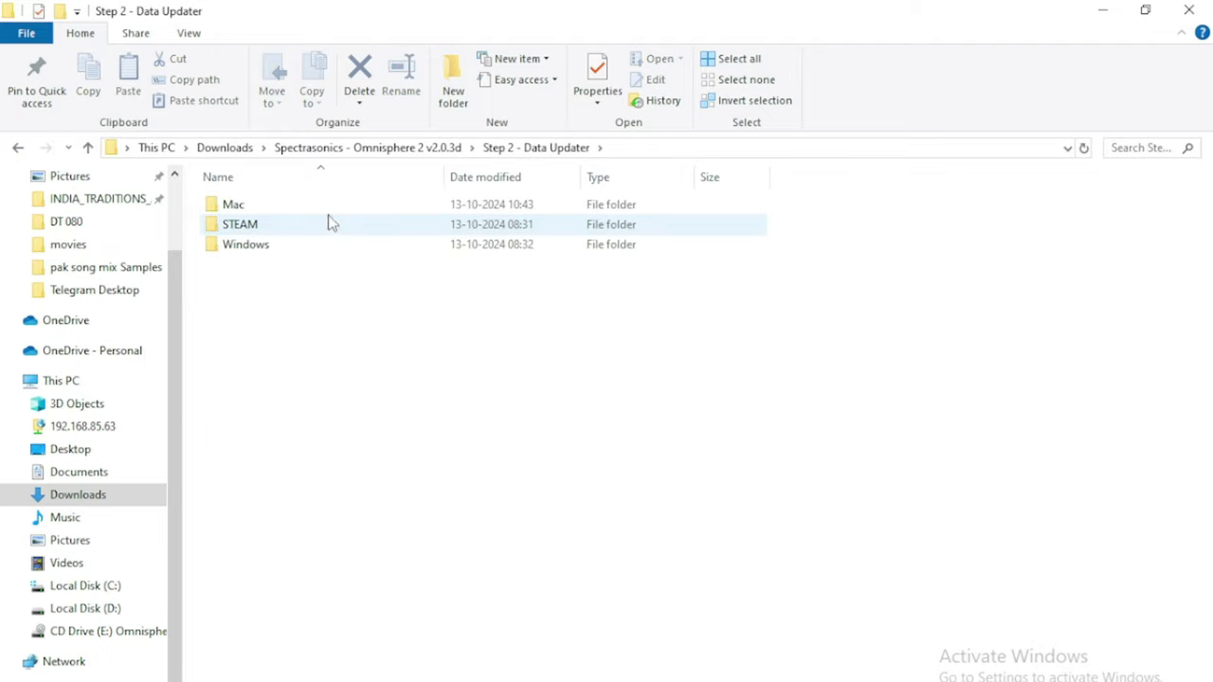
right_click(257, 245)
left_click(322, 215)
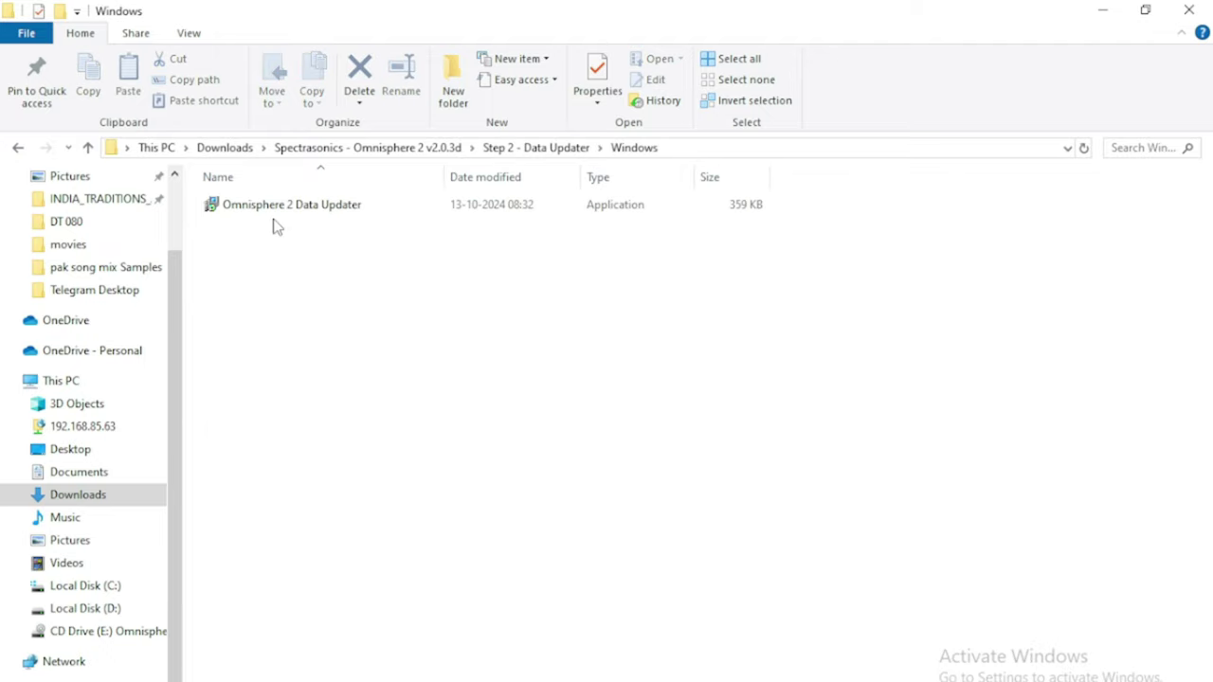
double_click(281, 210)
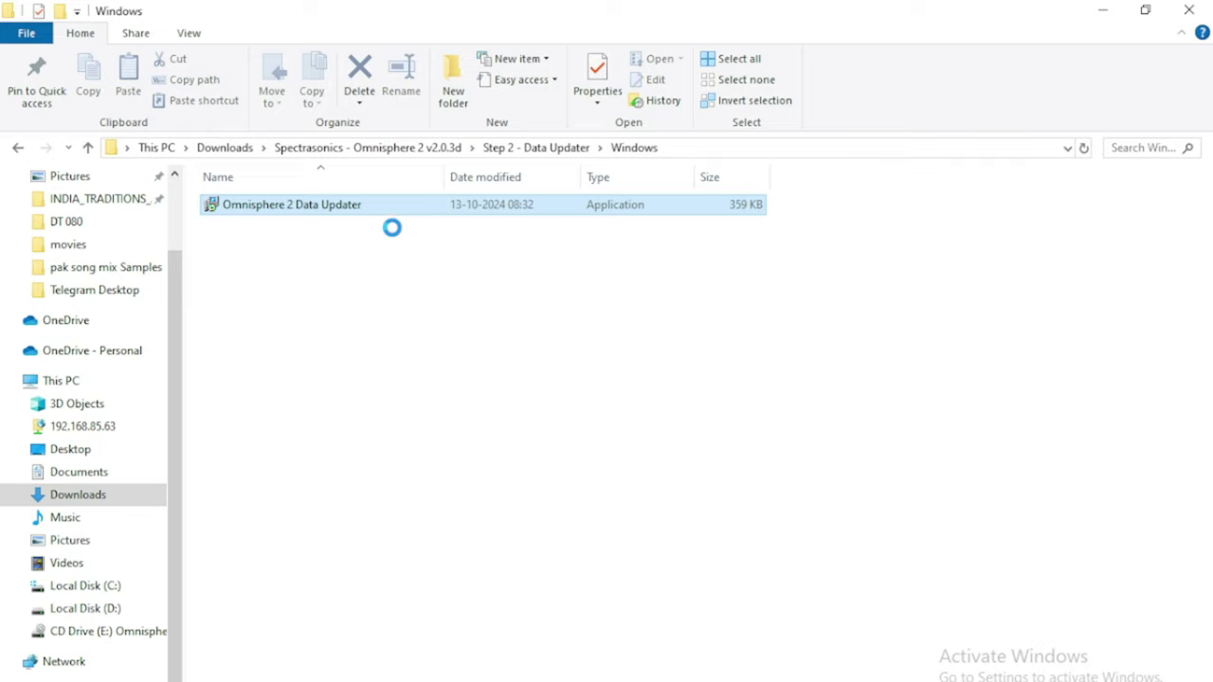
key("shift+F10")
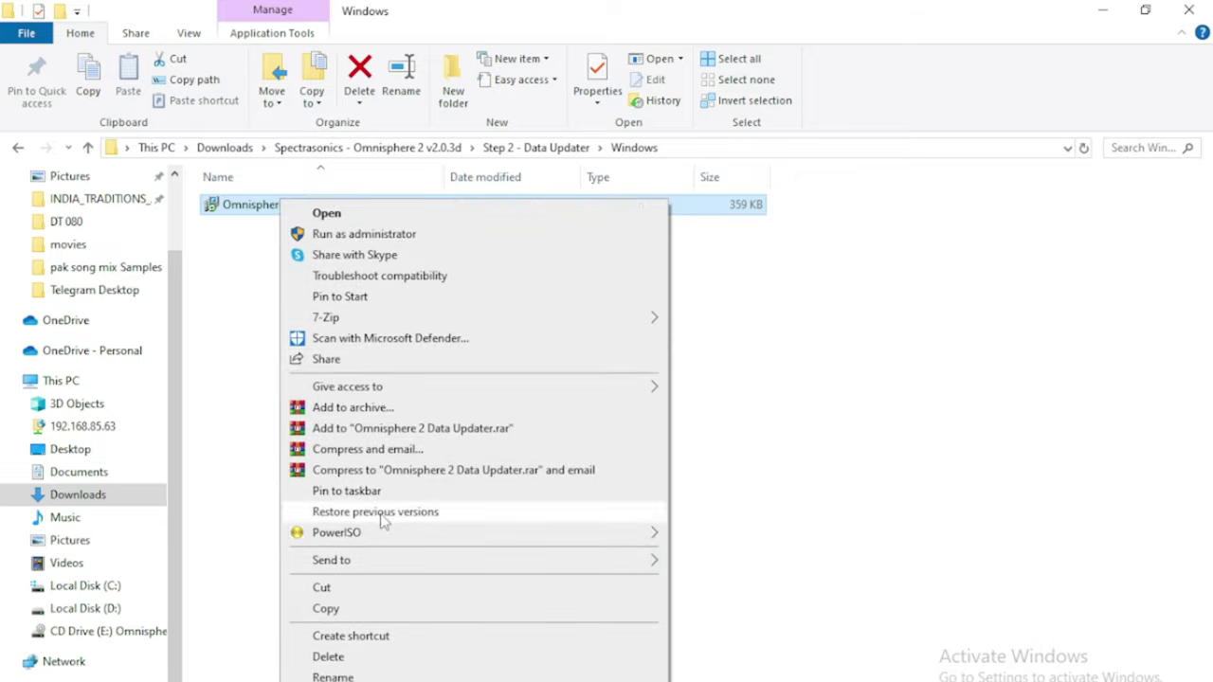
left_click(405, 235)
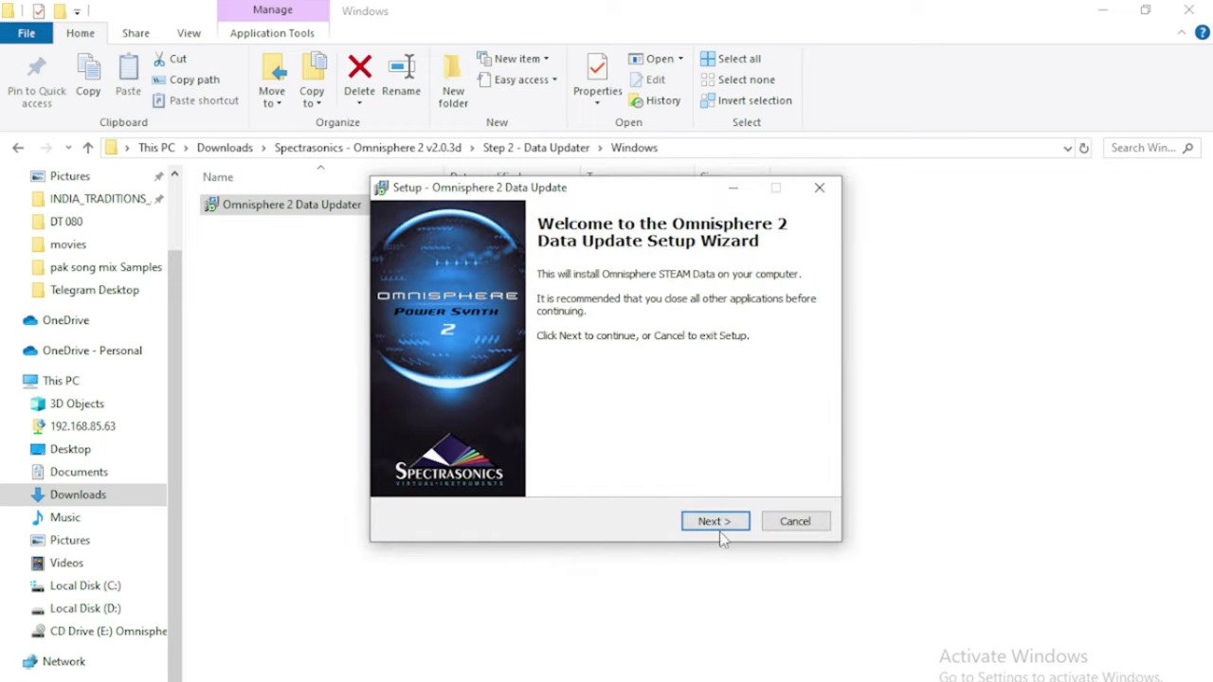
- Accept the license agreement, install the Omnisphere 2 Data Update and finish its setup wizard
left_click(723, 522)
left_click(493, 463)
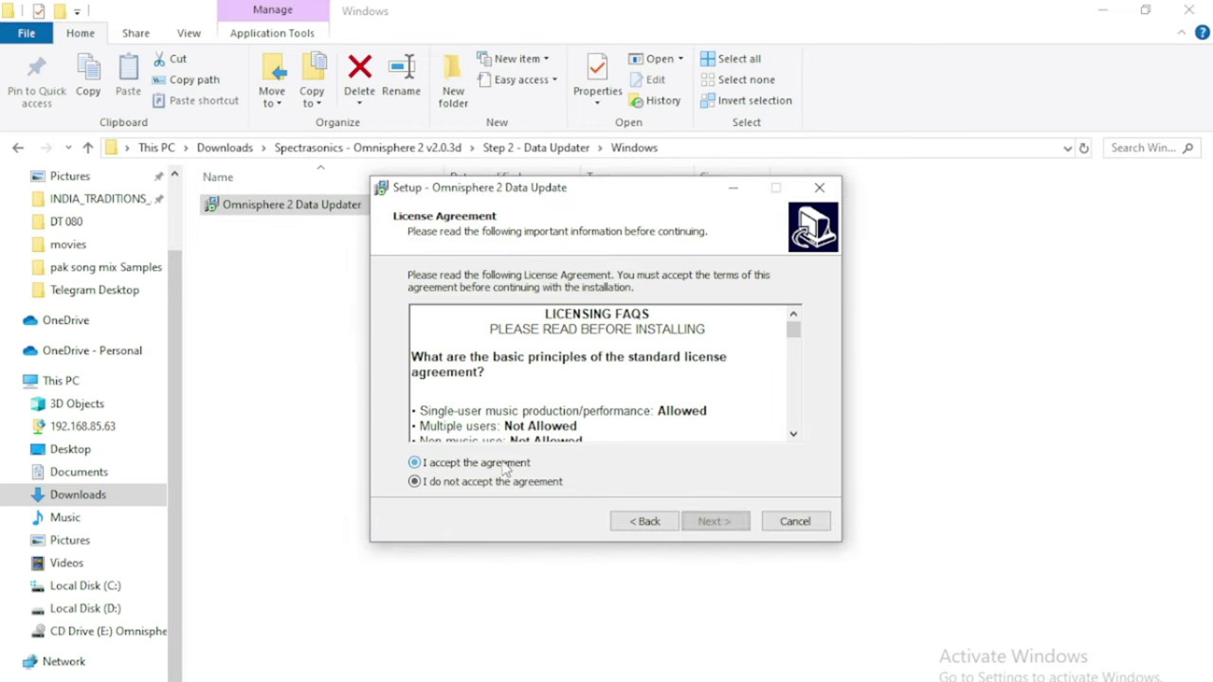
left_click(711, 522)
left_click(712, 524)
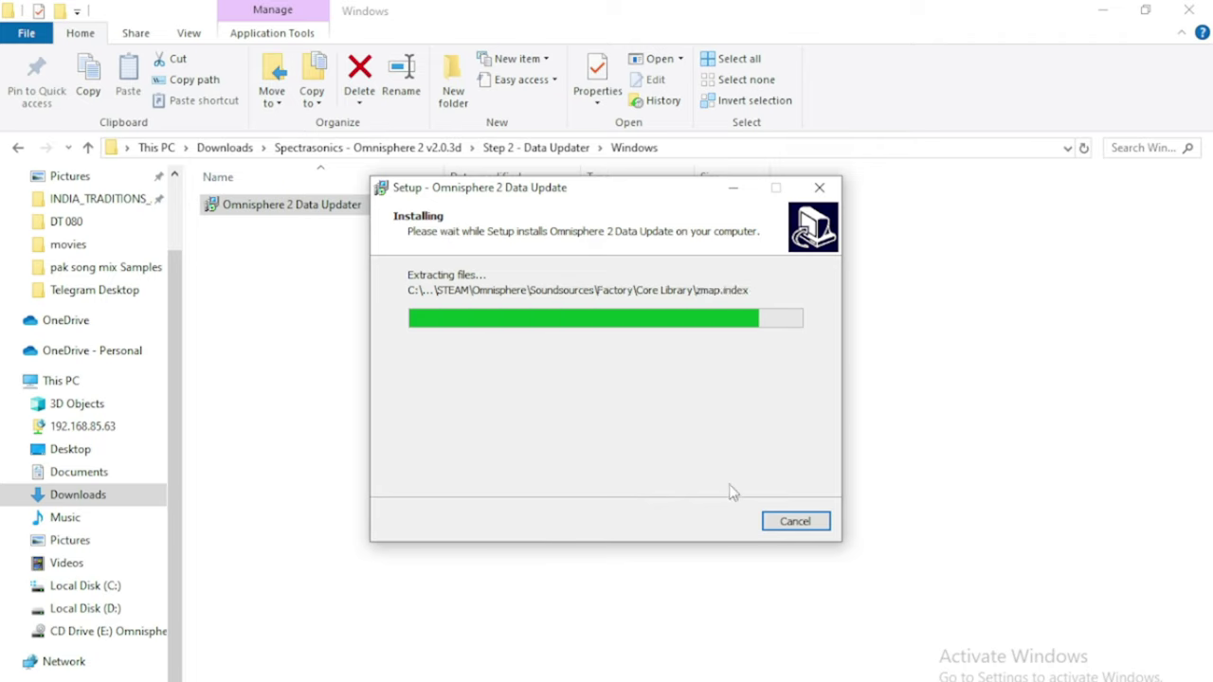
left_click(738, 527)
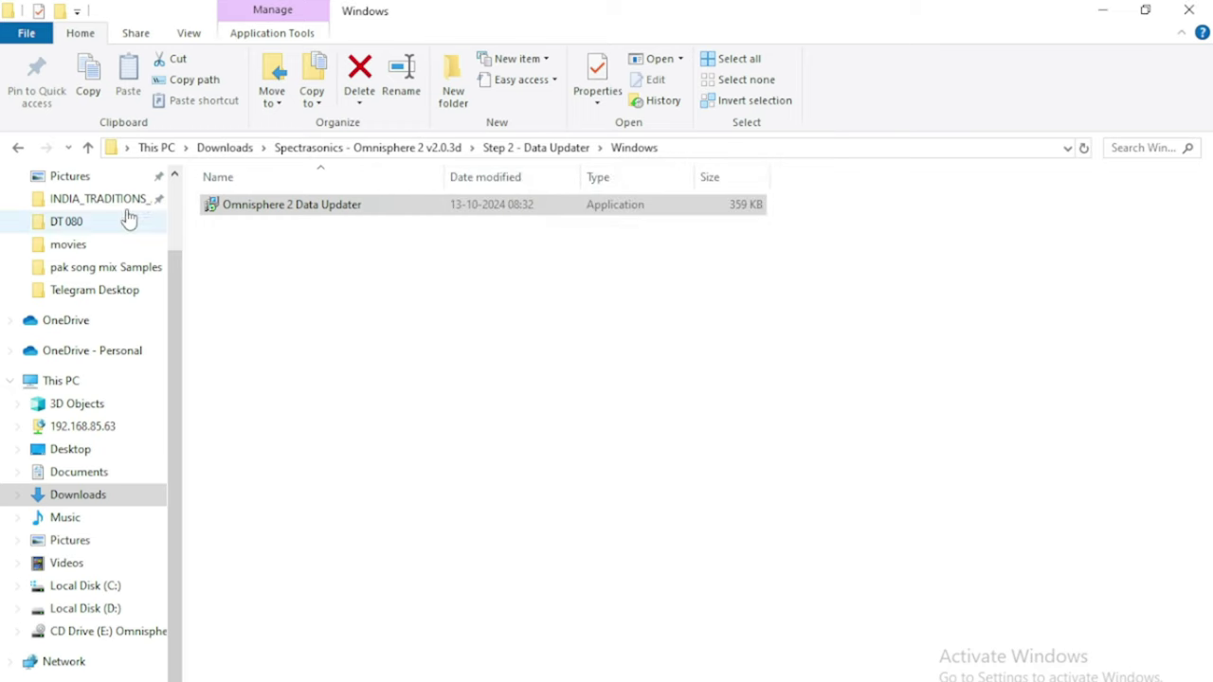
- Return to the Spectrasonics - Omnisphere 2 v2.0.3d folder and open the Patch.and.Keygen.Only-R2R folder inside Licence
left_click(89, 148)
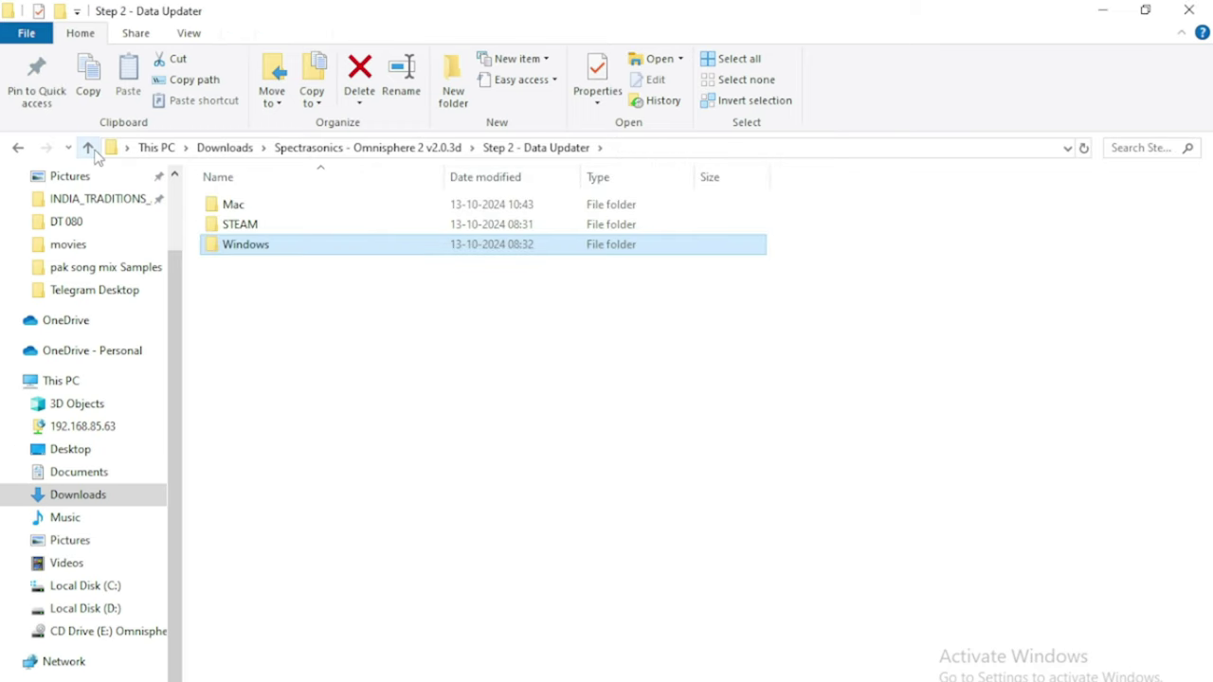
left_click(88, 147)
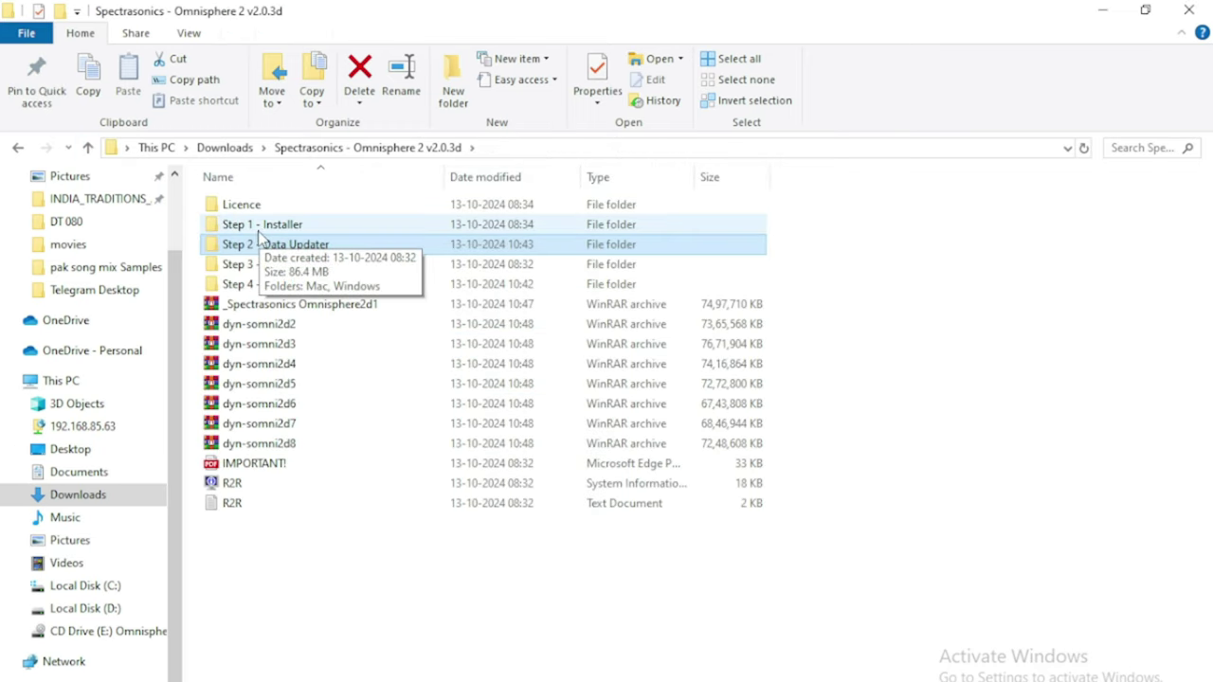
right_click(244, 202)
left_click(284, 214)
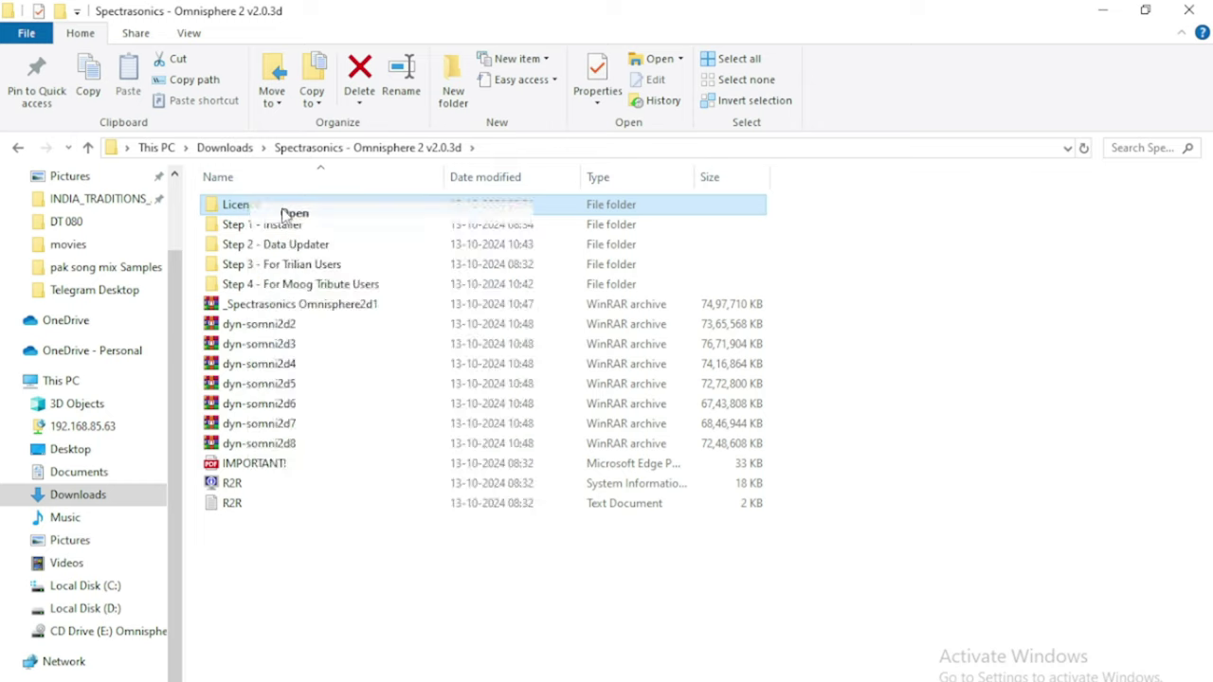
right_click(279, 204)
left_click(311, 212)
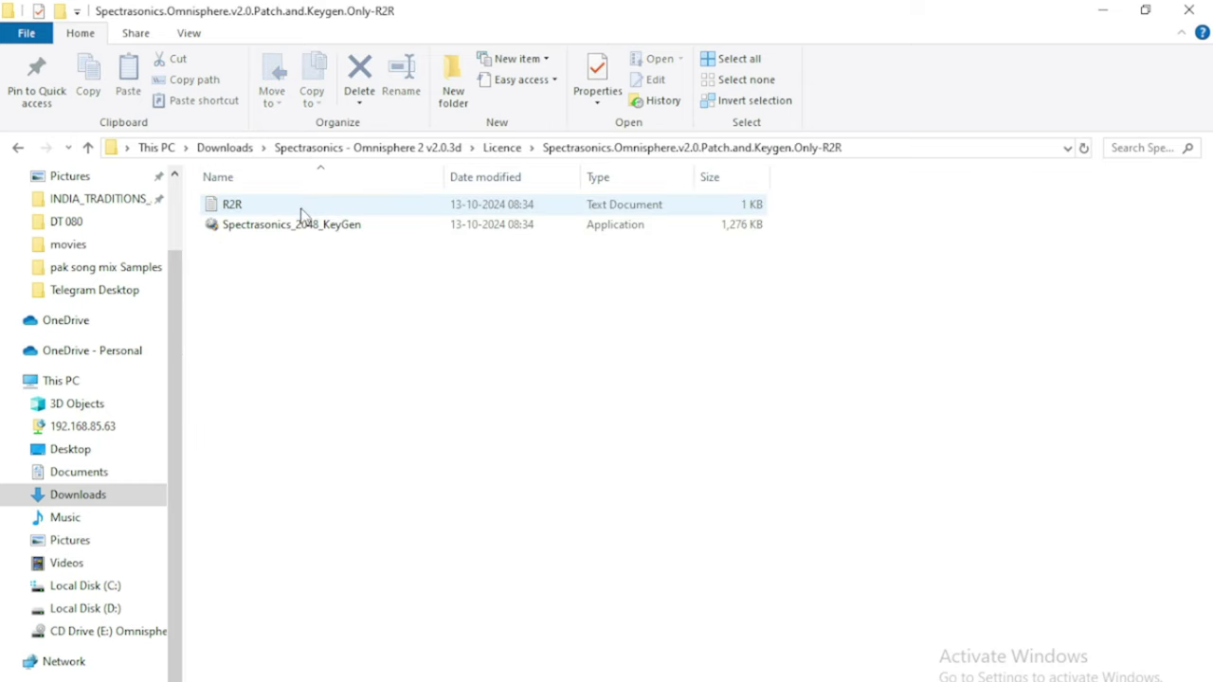
- Run Spectrasonics_2048_KeyGen as administrator and allow it to make changes
right_click(258, 228)
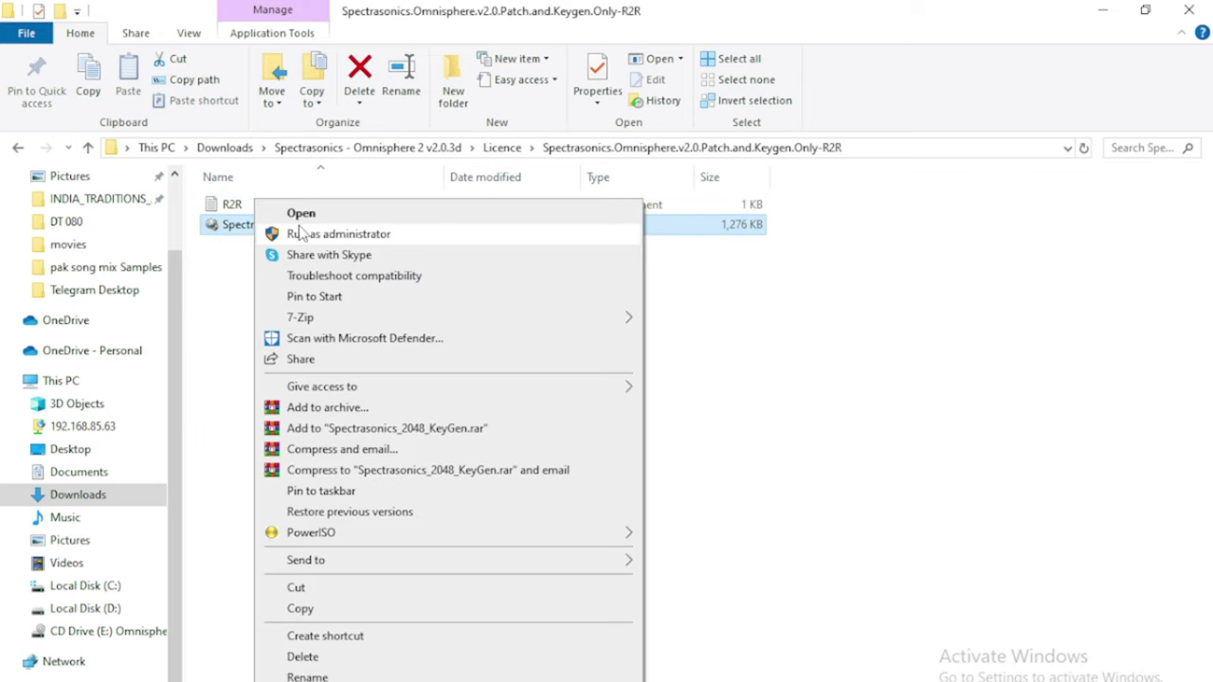
left_click(300, 235)
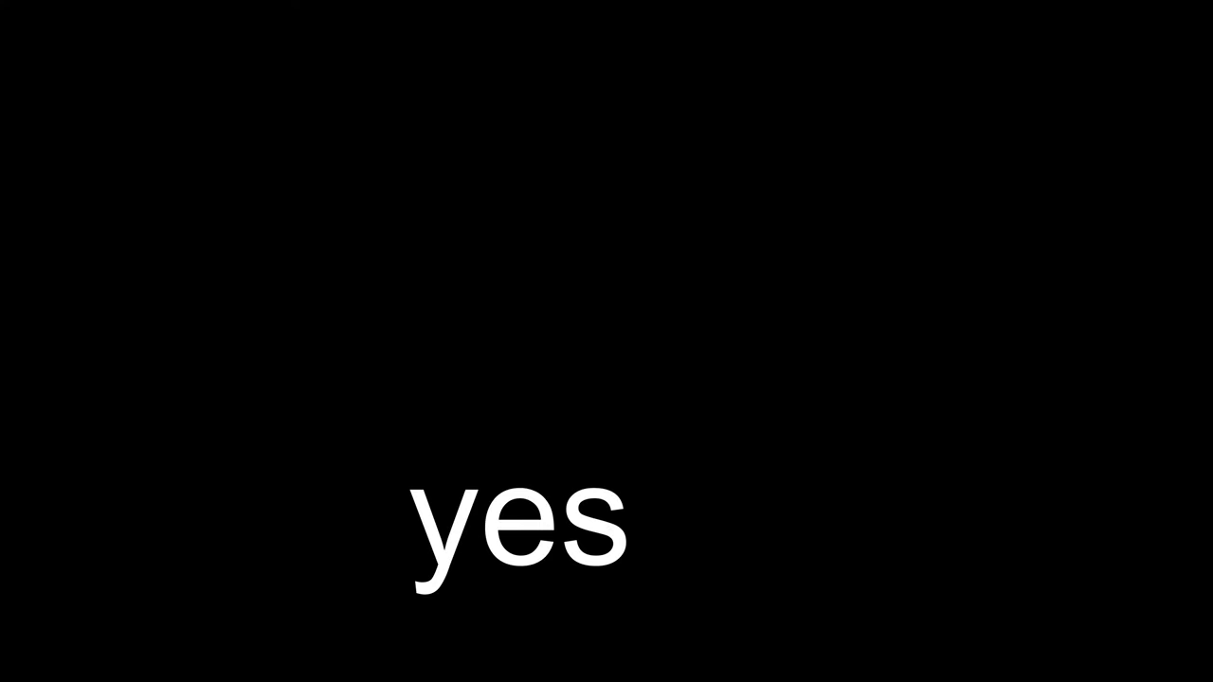
left_click(505, 509)
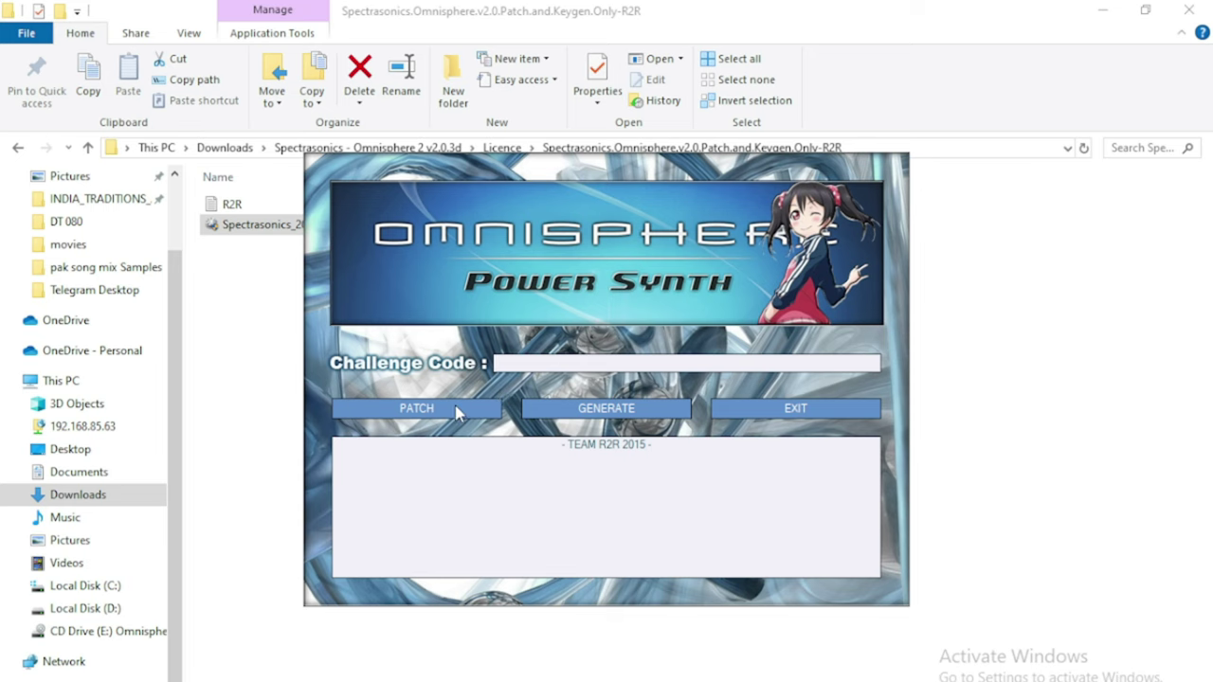
- Start the keygen's patch function and browse to the ProgramData folder on Local Disk (C:) in the file chooser
left_click(445, 410)
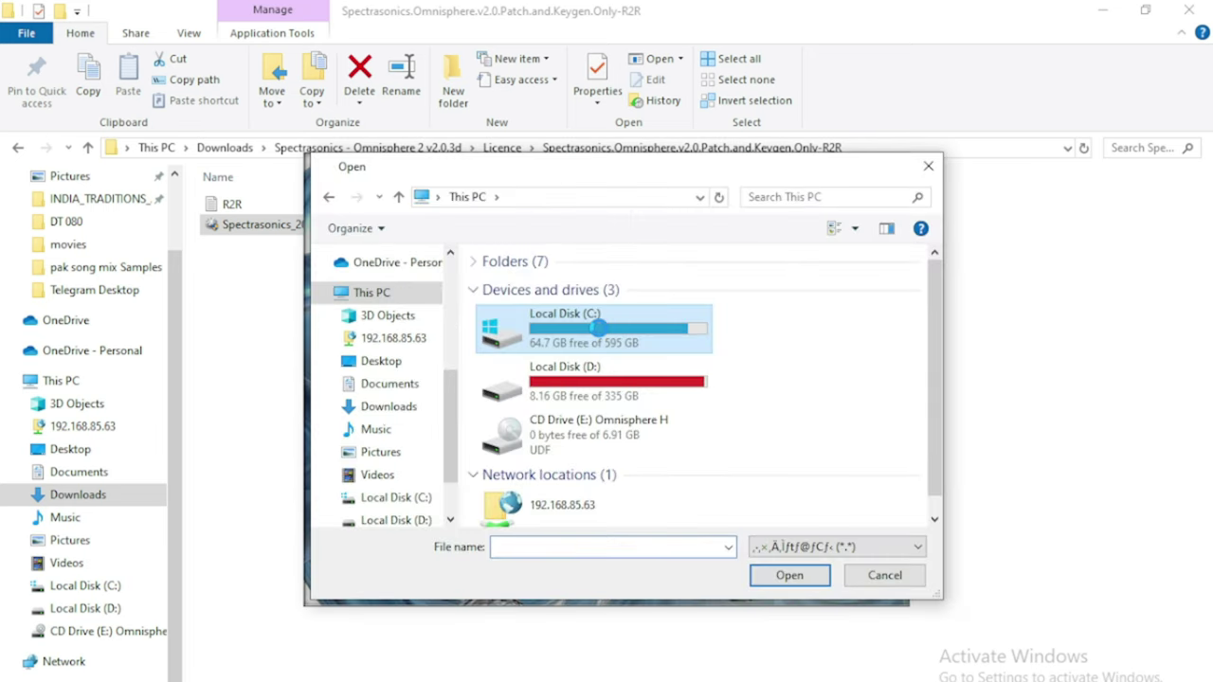
right_click(607, 329)
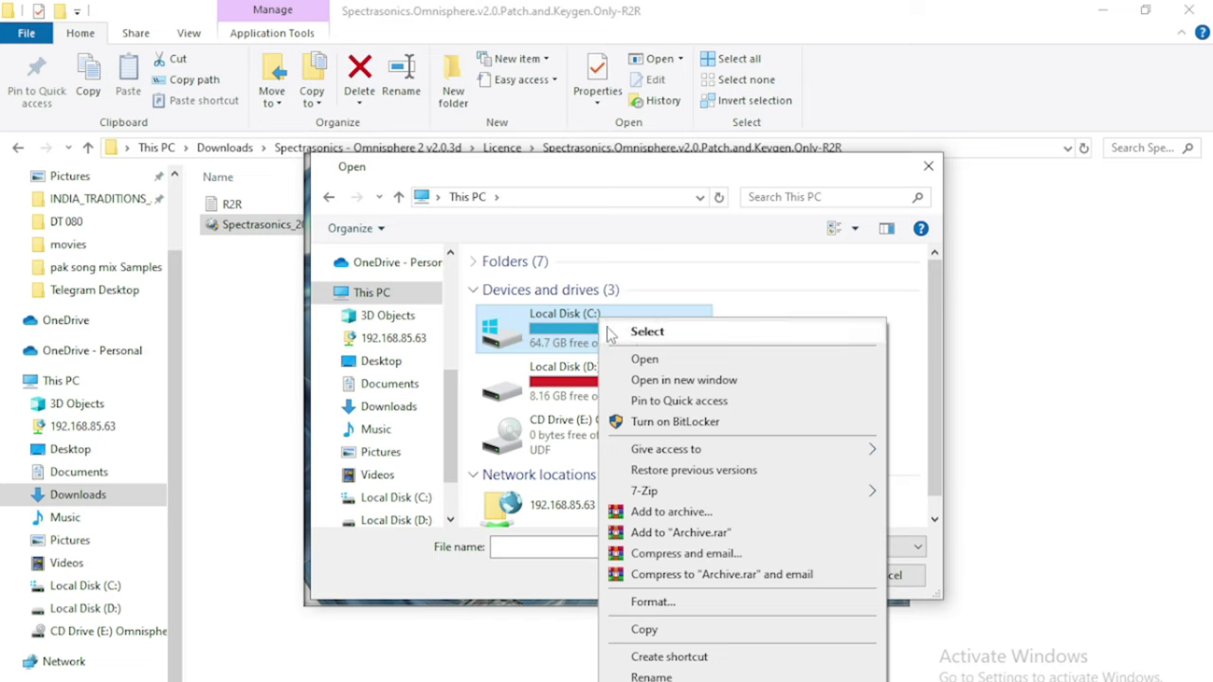
left_click(642, 359)
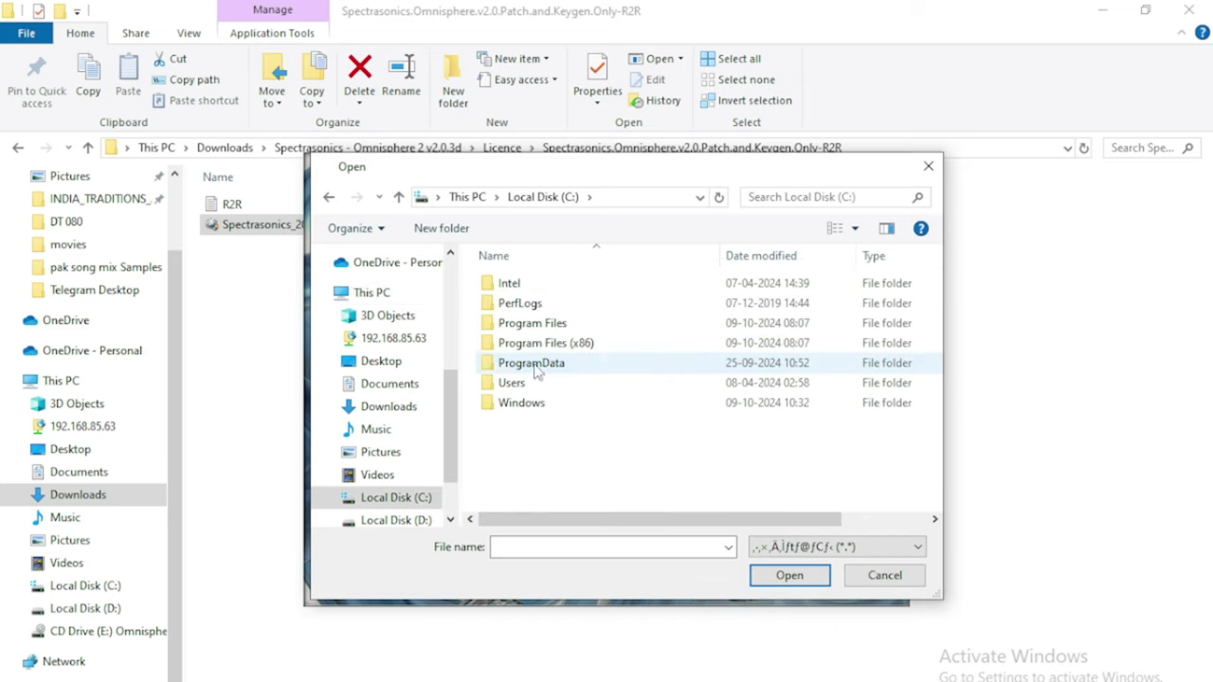
left_click(562, 364)
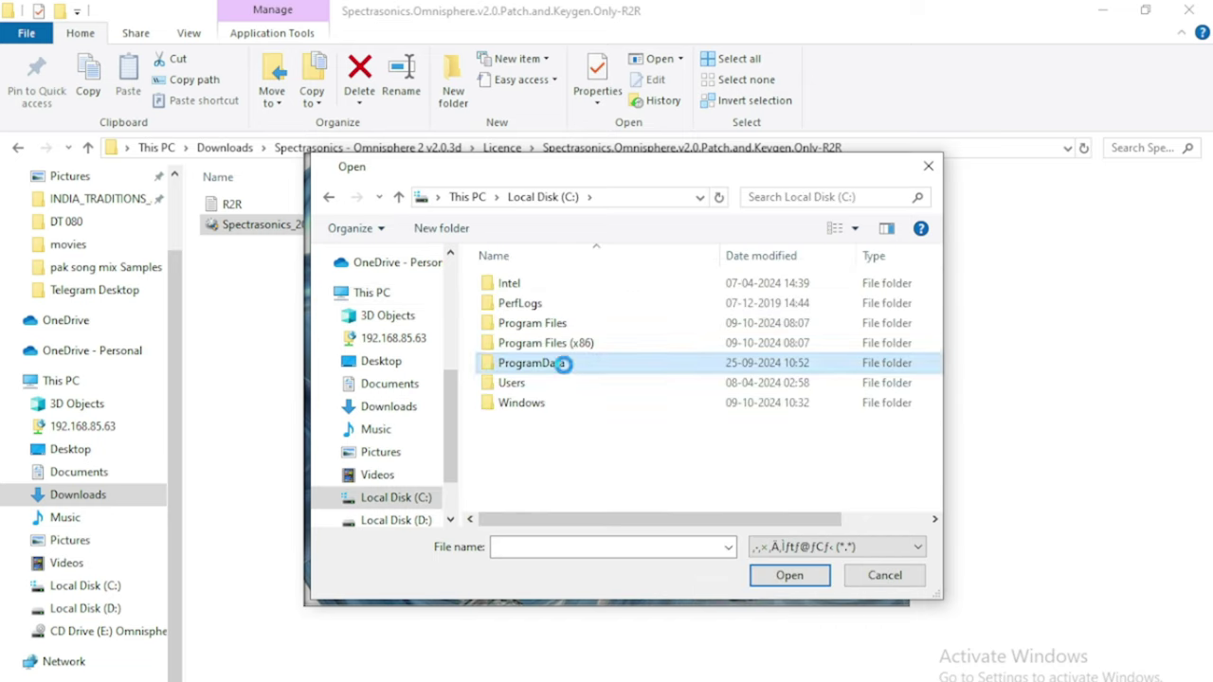
right_click(562, 364)
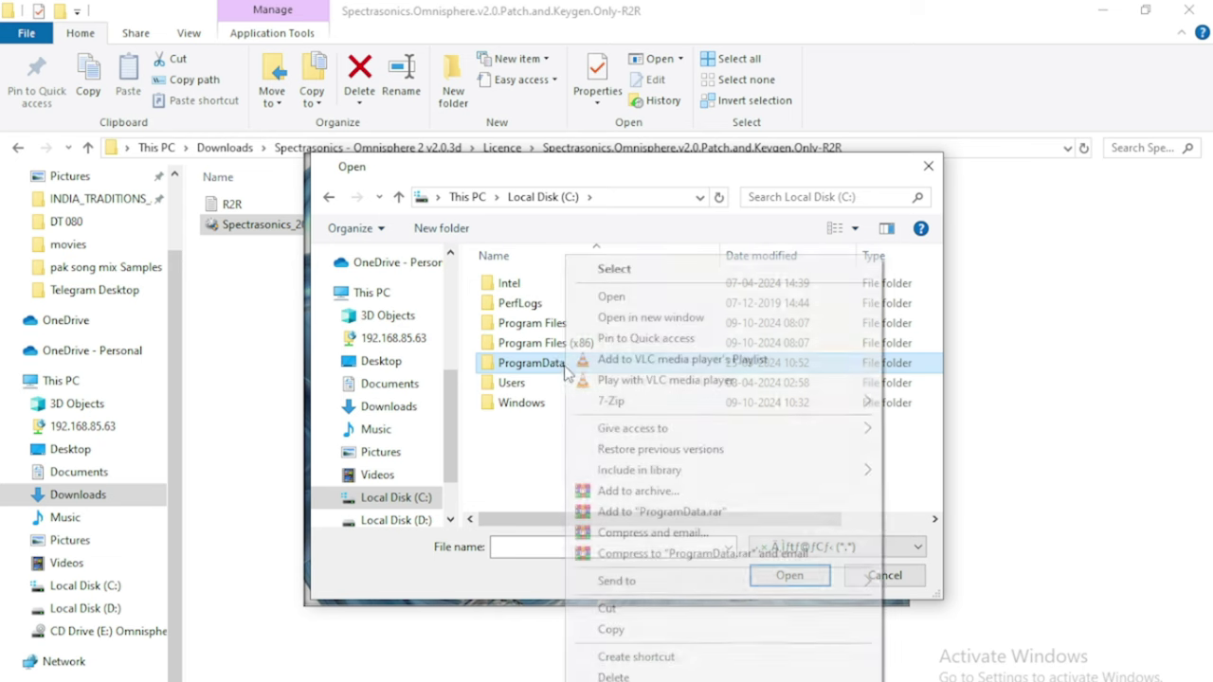
left_click(624, 297)
- Find the Spectrasonics folder inside ProgramData and open it
scroll(568, 445, "down", 9)
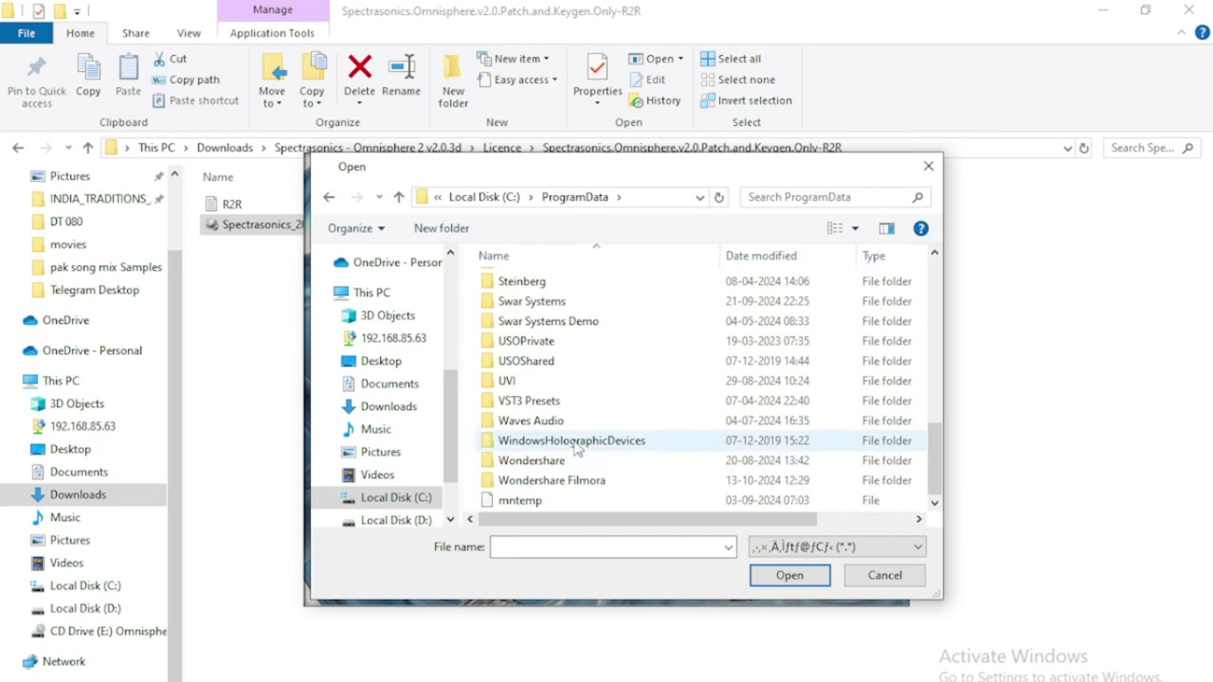
scroll(578, 442, "up", 2)
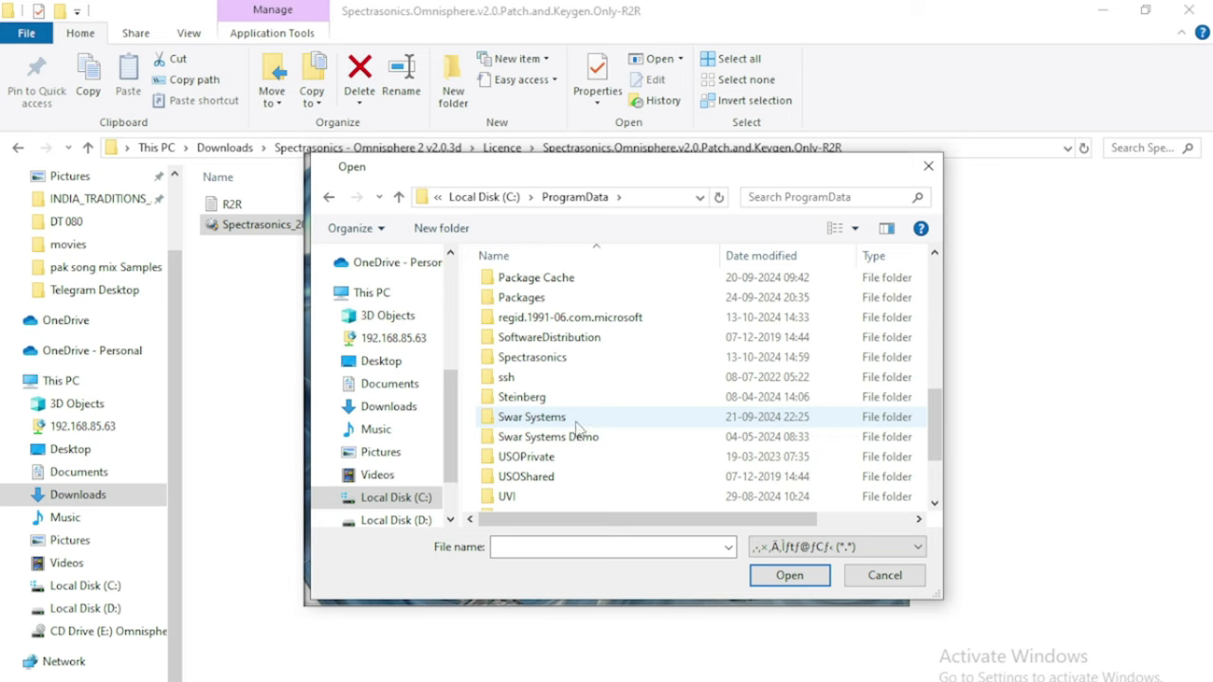
right_click(529, 360)
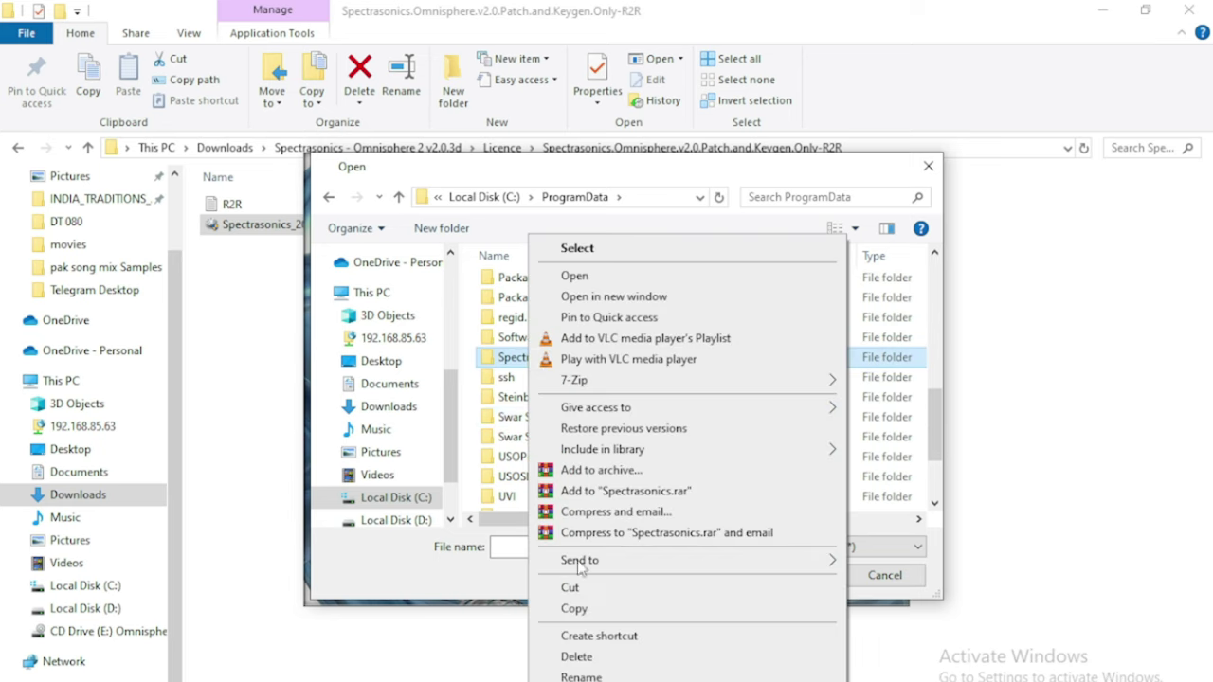
left_click(575, 610)
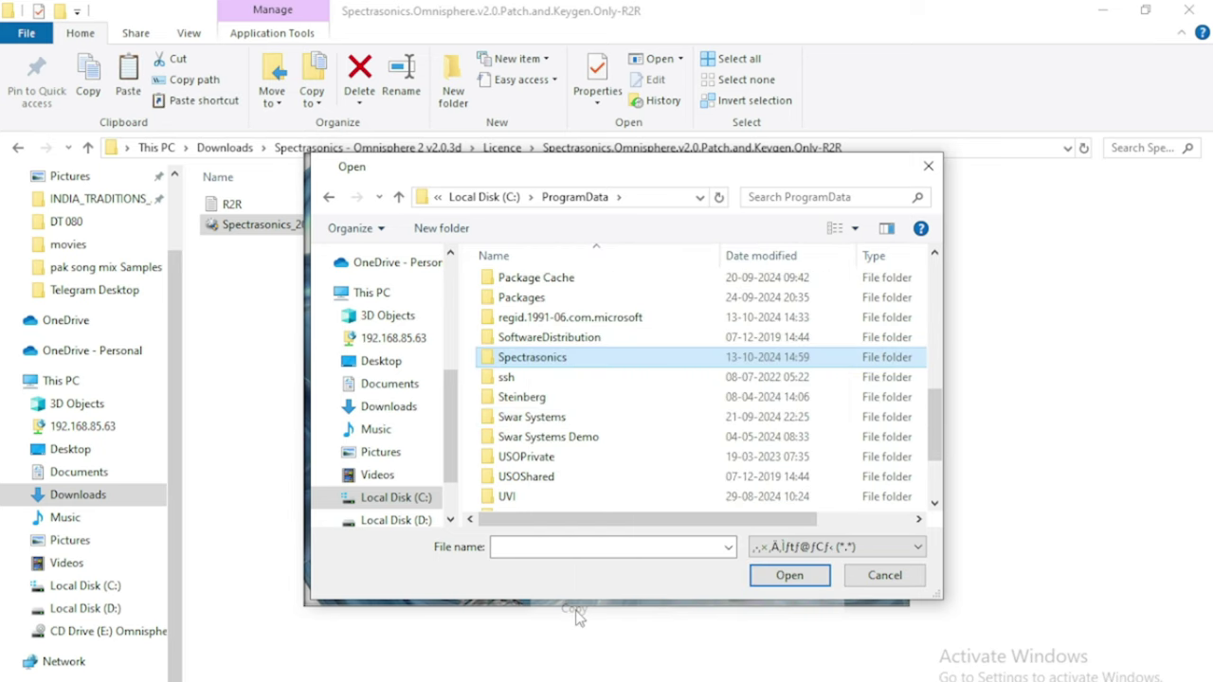
right_click(513, 364)
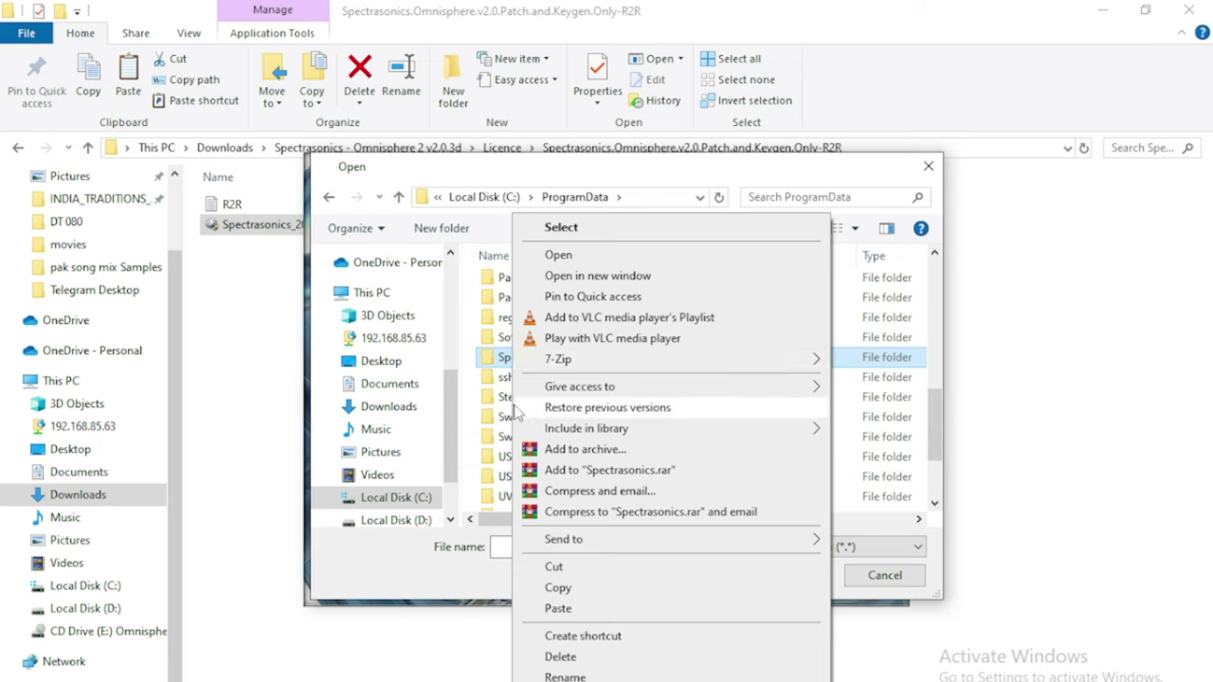
left_click(571, 256)
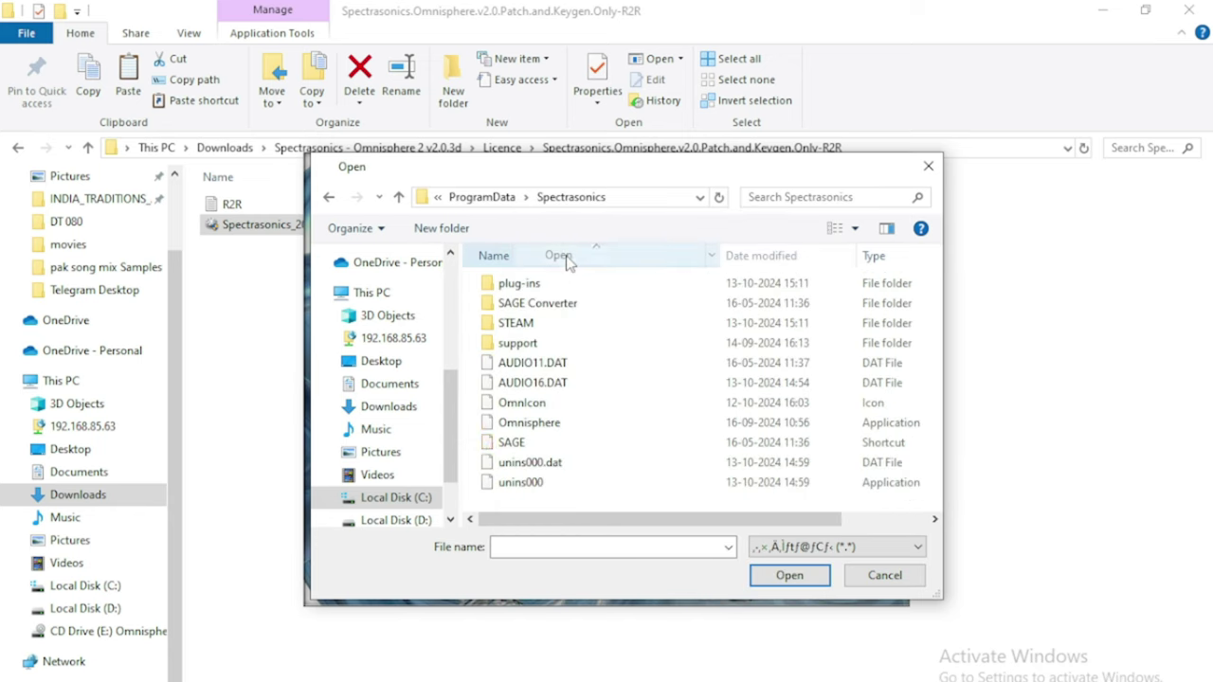
- Open the plug-ins folder and choose Omnisphere.dll as the file to patch
right_click(509, 286)
left_click(553, 255)
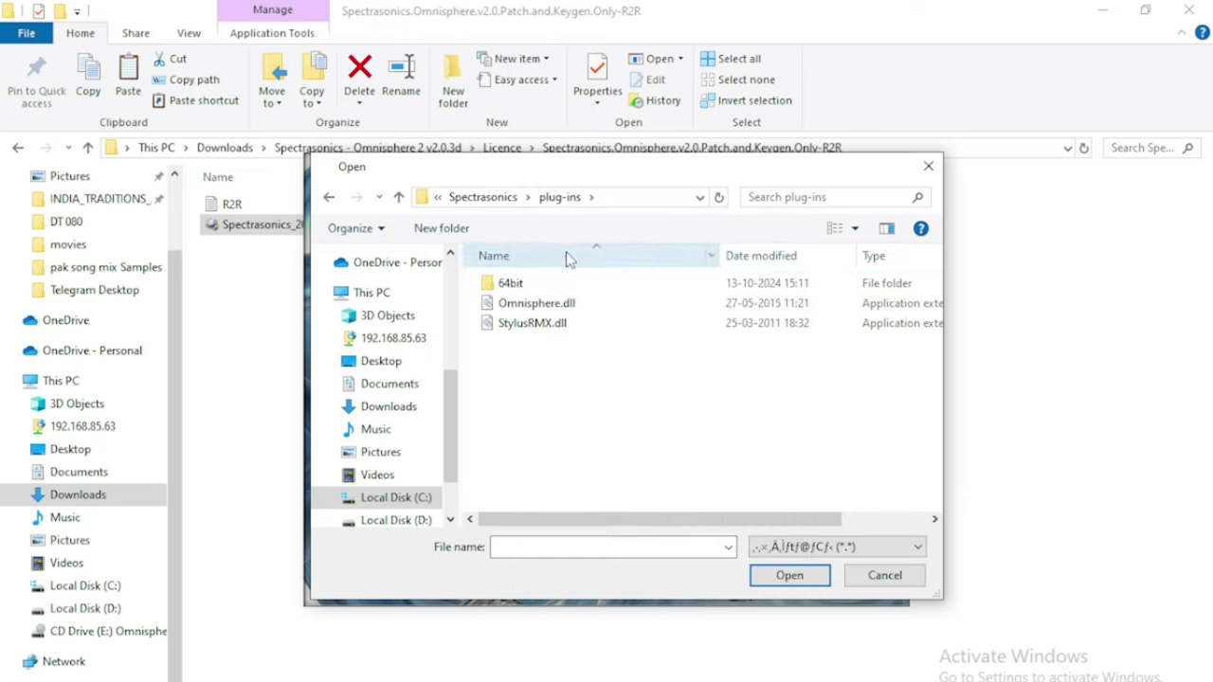
left_click(559, 303)
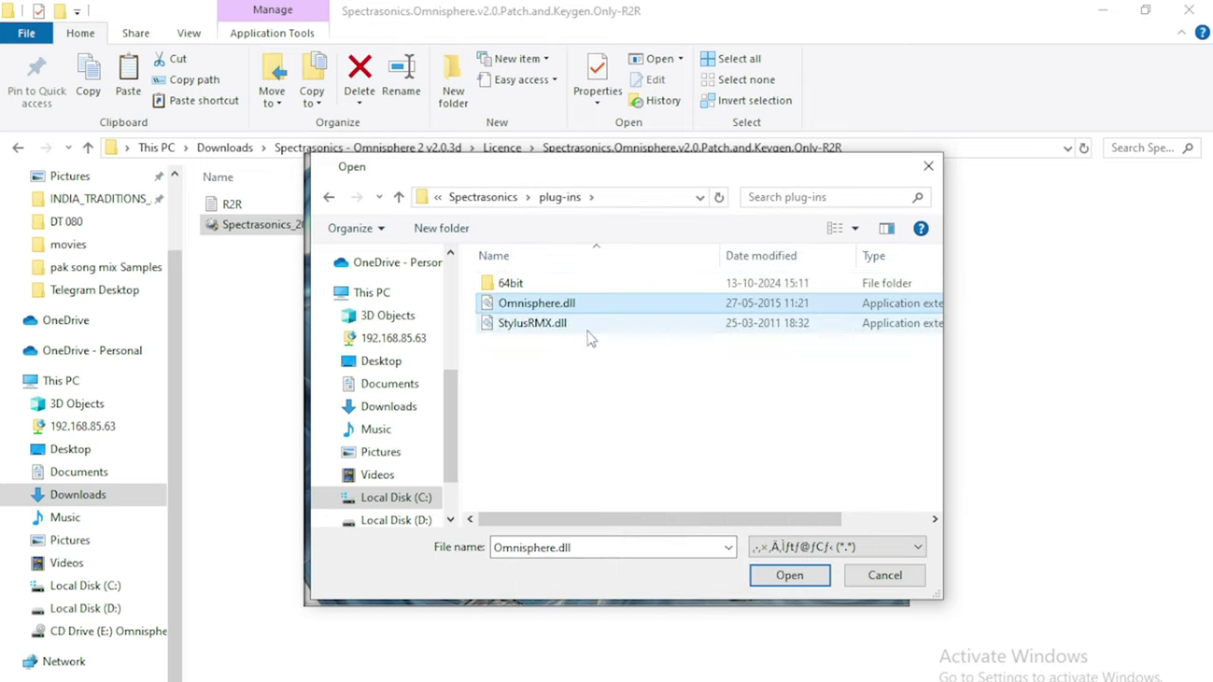
left_click(802, 580)
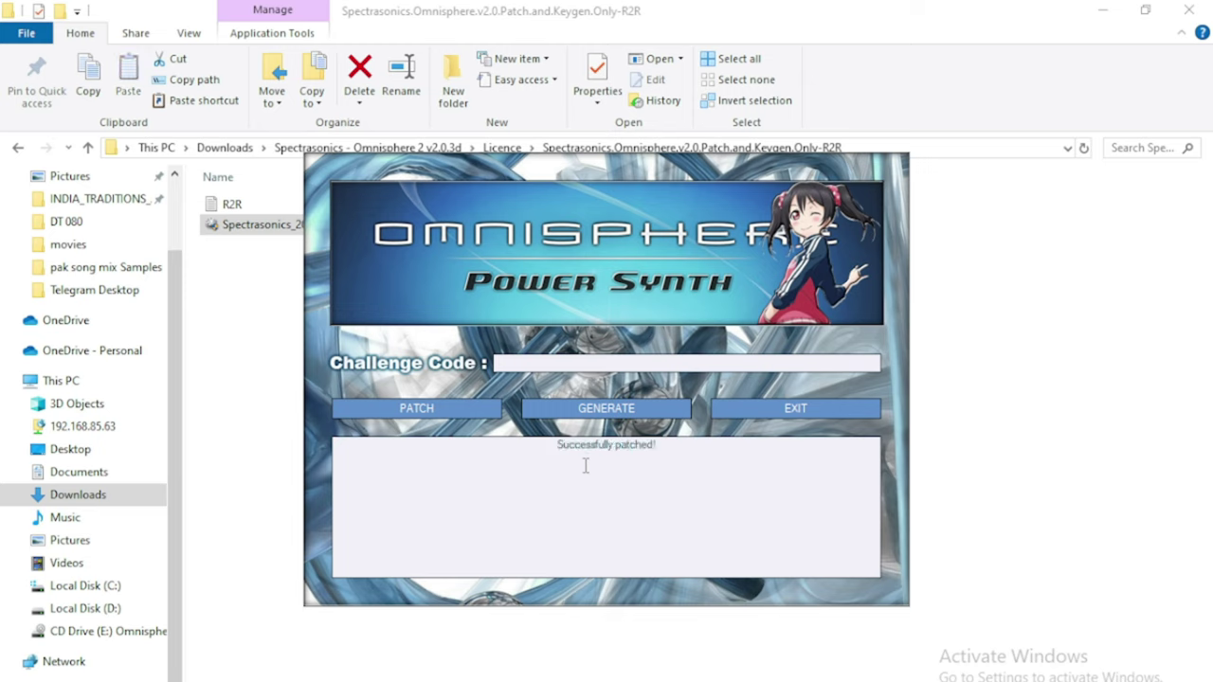
- Exit the keygen and dismiss its closing message
left_click_drag(663, 452, 555, 433)
left_click(744, 413)
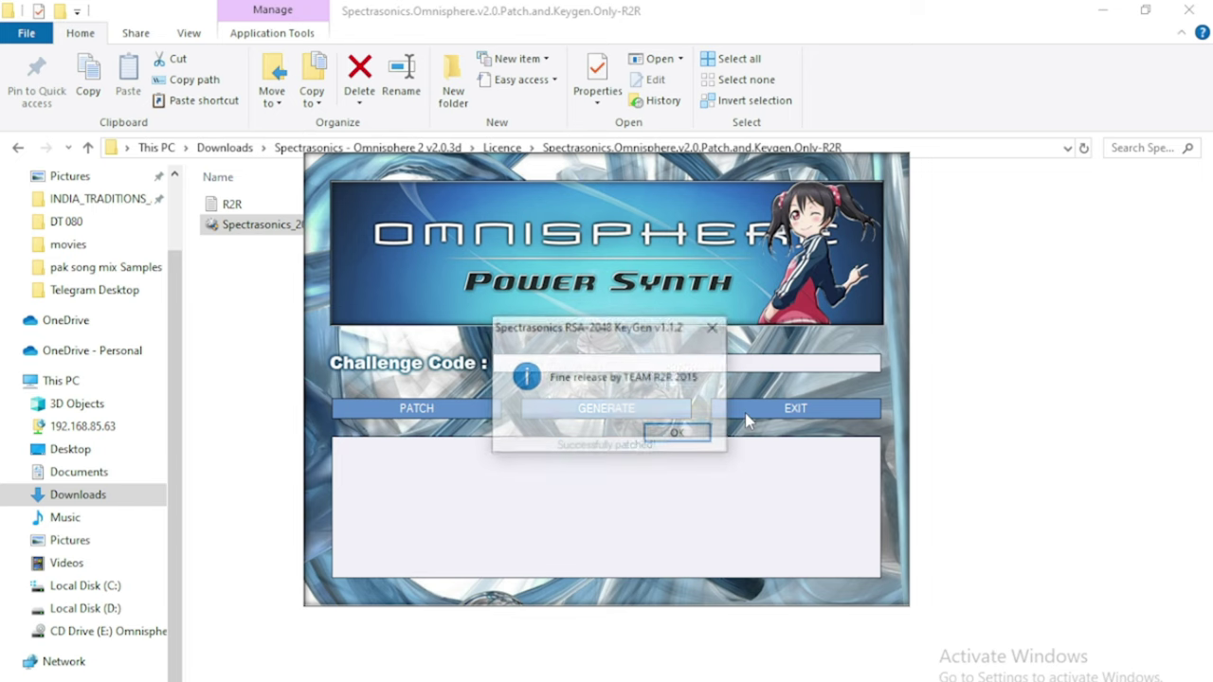
left_click(676, 434)
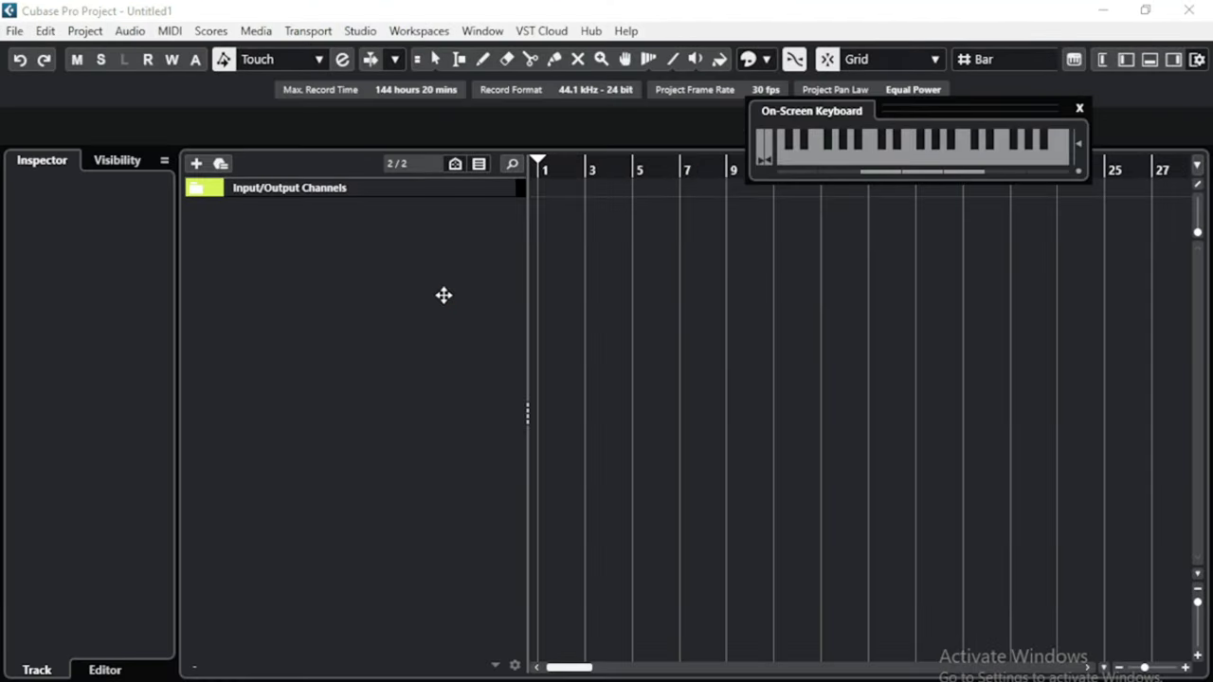
- Switch to the Cubase project and add one instrument track with Omnisphere, All MIDI Inputs and Stereo Out
right_click(411, 264)
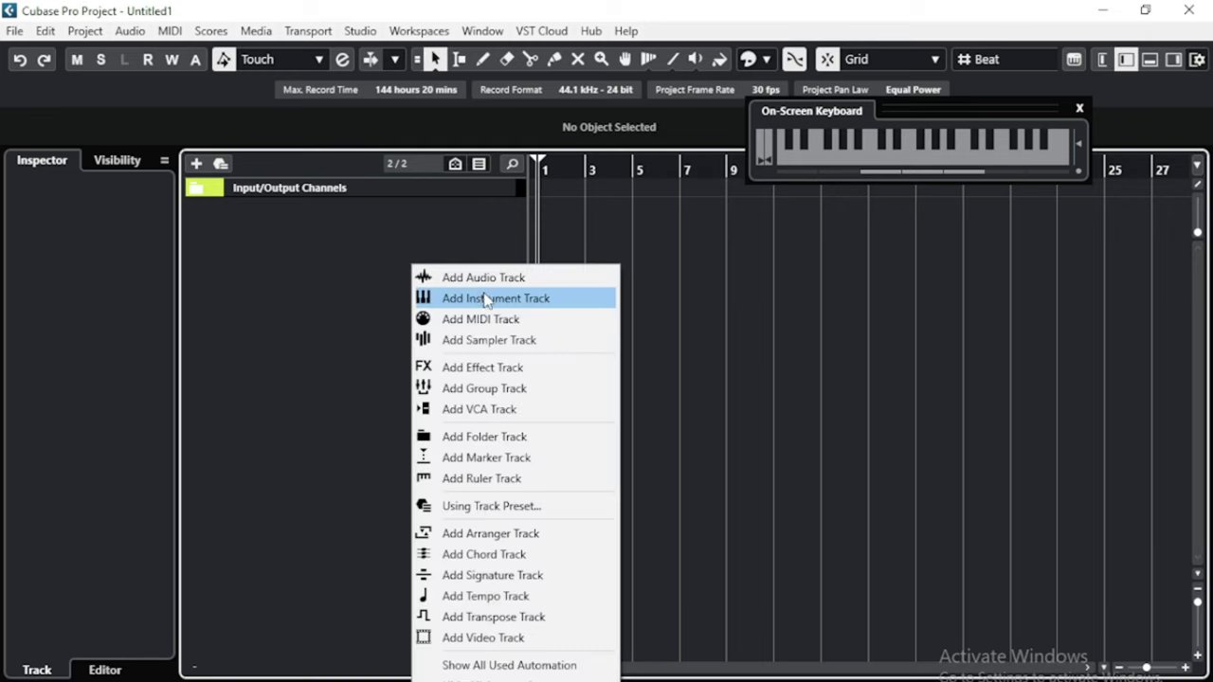
left_click(489, 298)
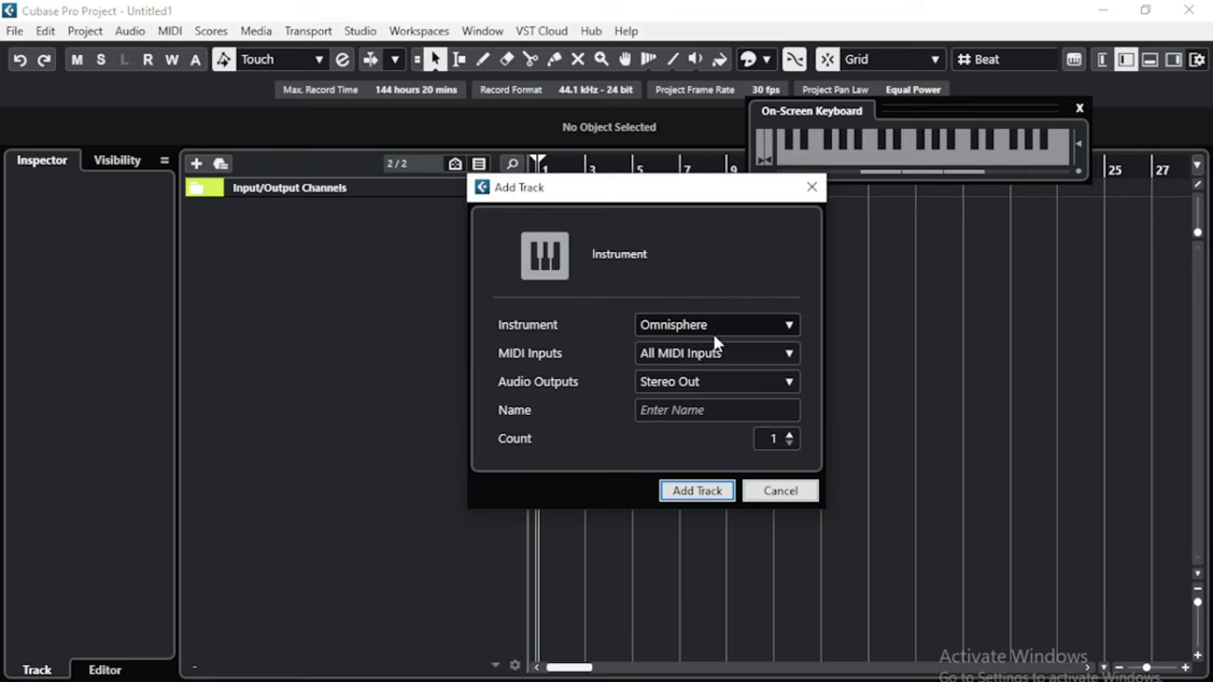
left_click(706, 494)
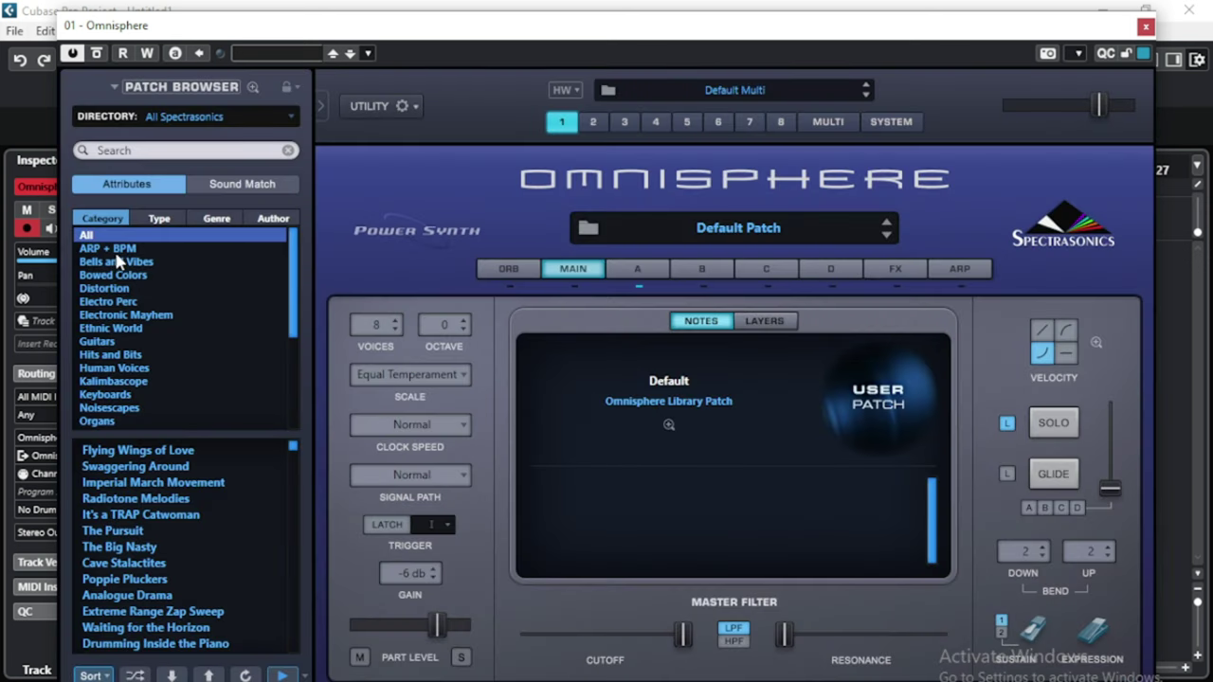
- Try several library patches, including Imperial March Movement and The Pursuit, and load The Big Nasty
left_click(146, 464)
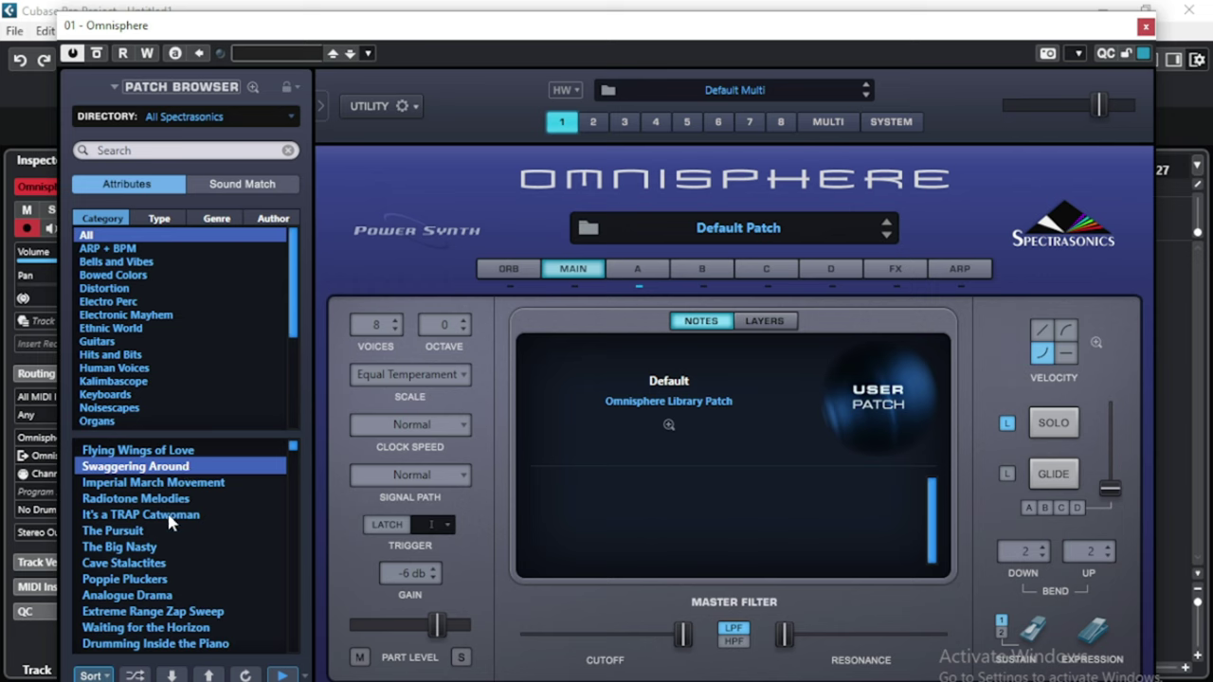
left_click(171, 517)
left_click(161, 483)
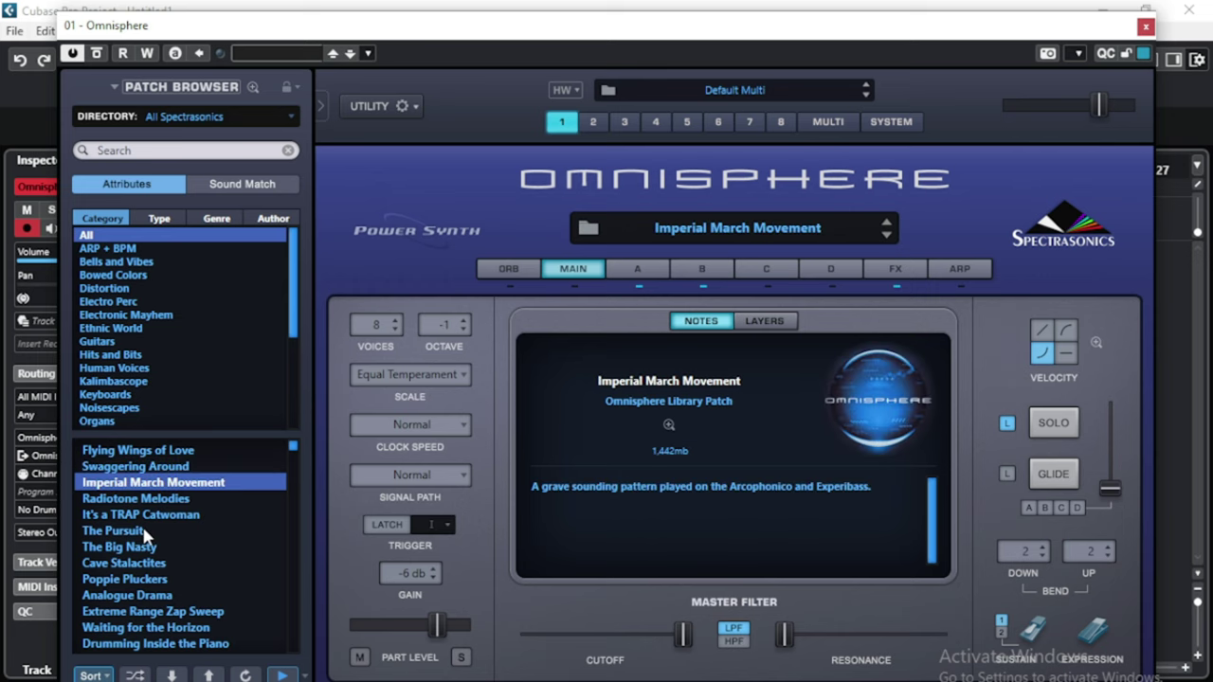
left_click(155, 532)
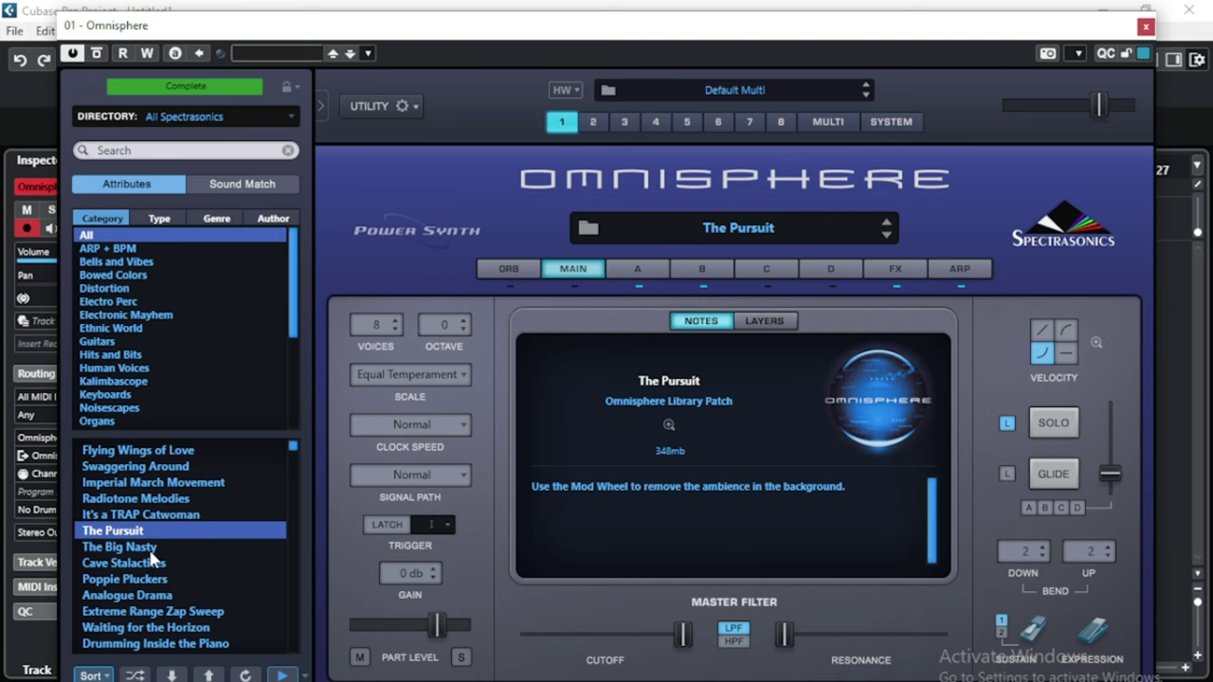
left_click(144, 548)
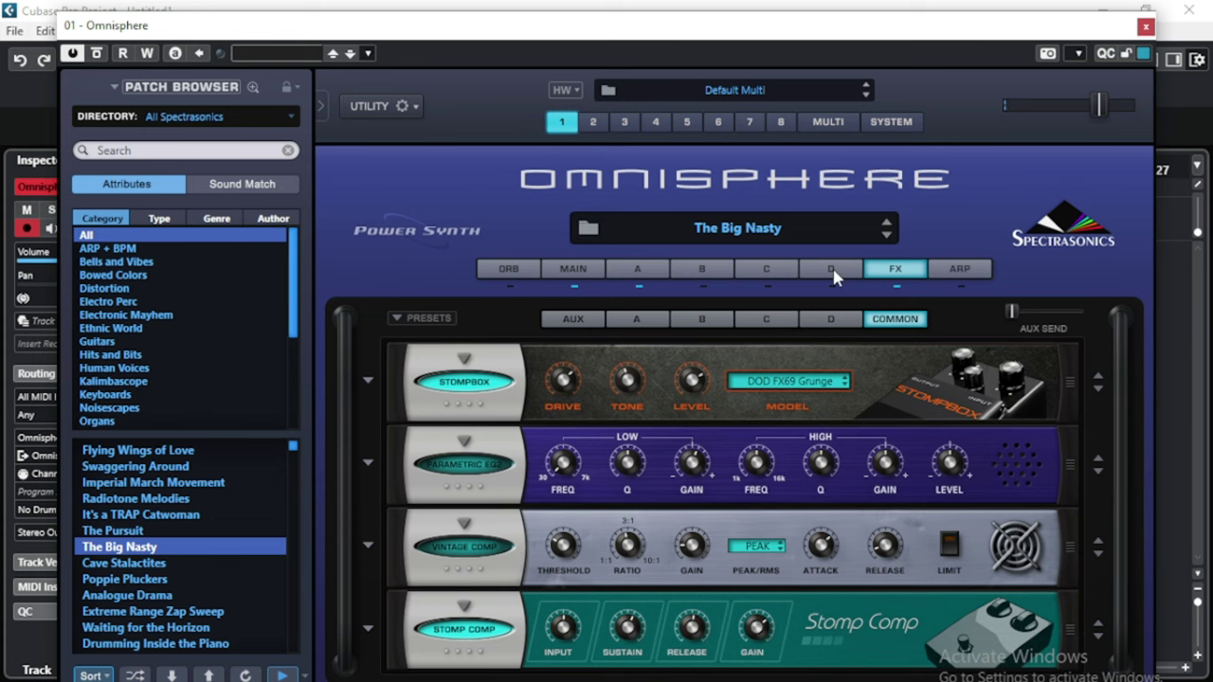
- Look through the D, C, B, FX and ARP pages of the loaded patch
left_click(830, 271)
left_click(773, 273)
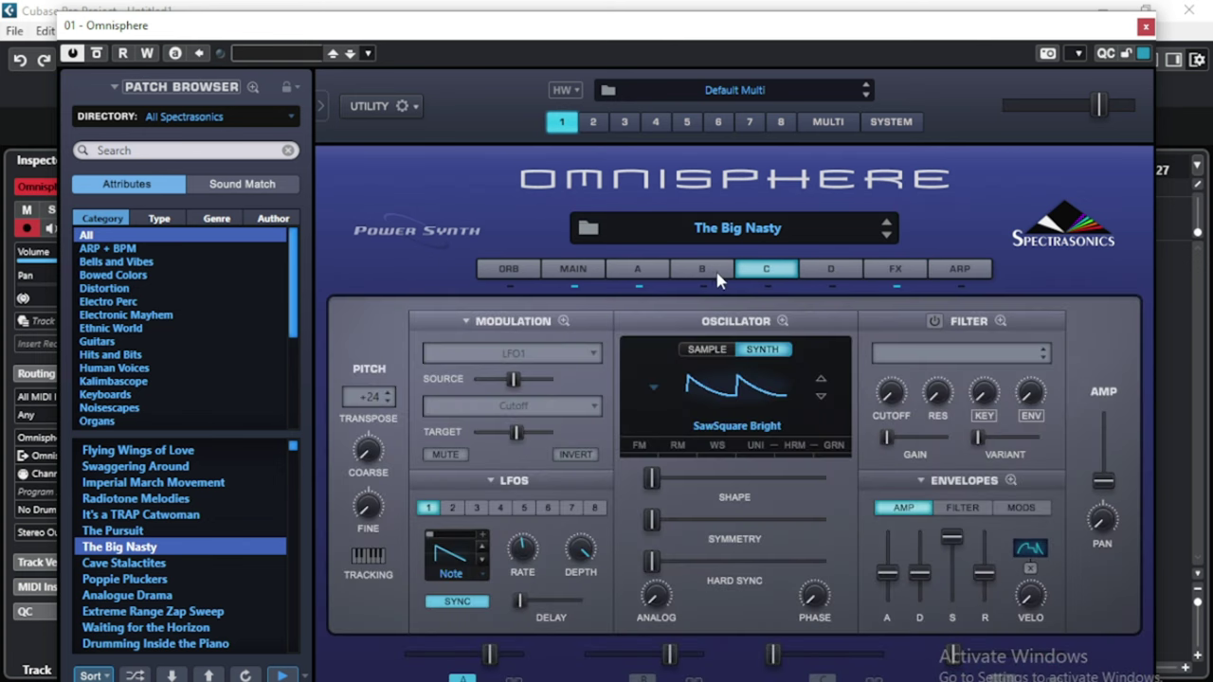
left_click(716, 275)
left_click(883, 271)
left_click(962, 272)
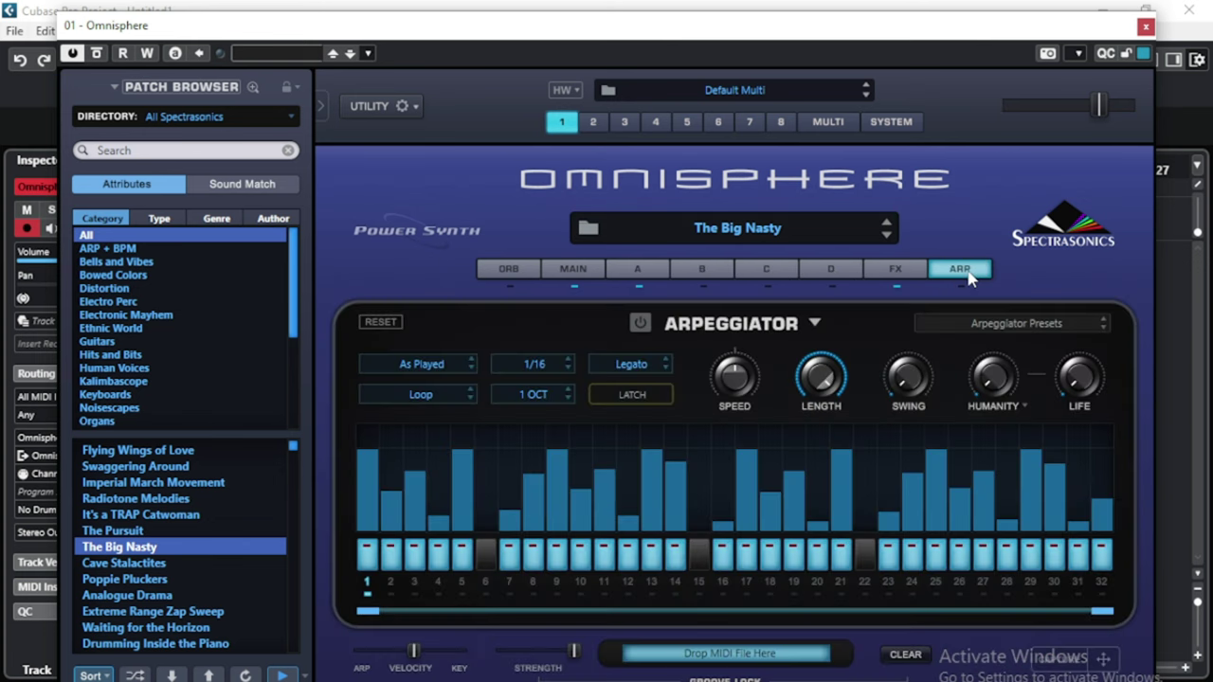